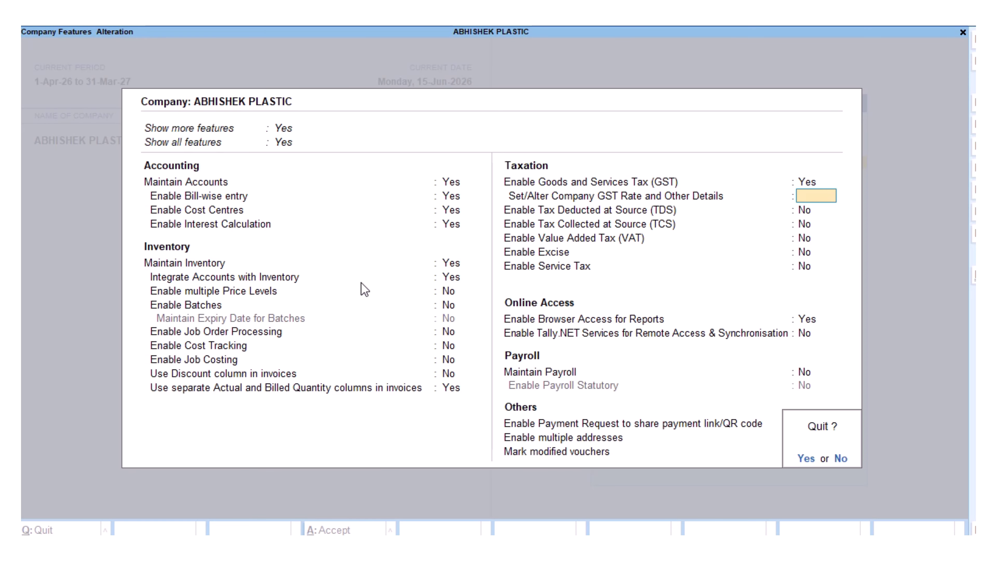
# Confirm quitting the Company Features alteration to return to Gateway of Tally.
pyautogui.press('y')
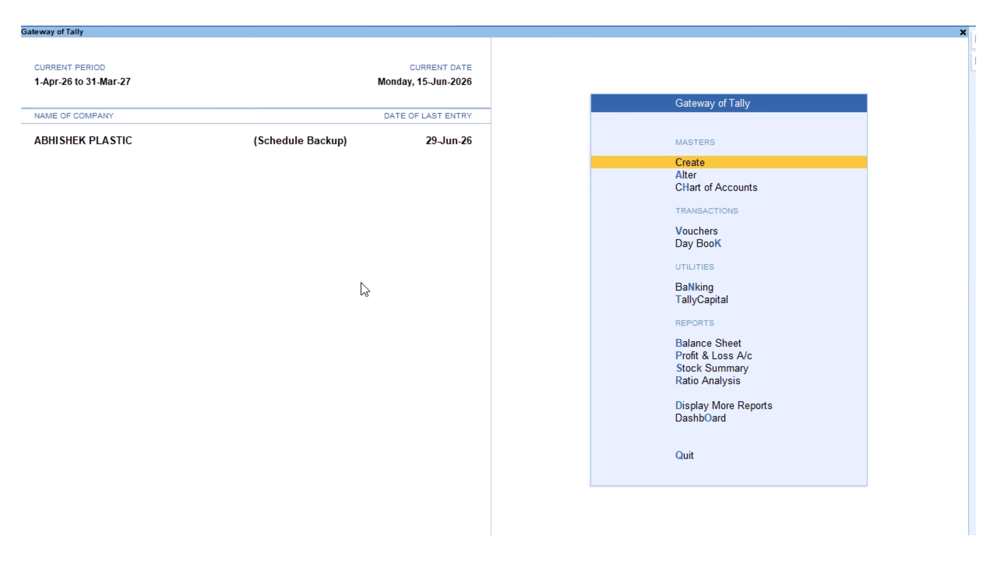
# Open the GSTR-1 report under Display More Reports > Statutory Reports > GST Reports.
pyautogui.press('d')
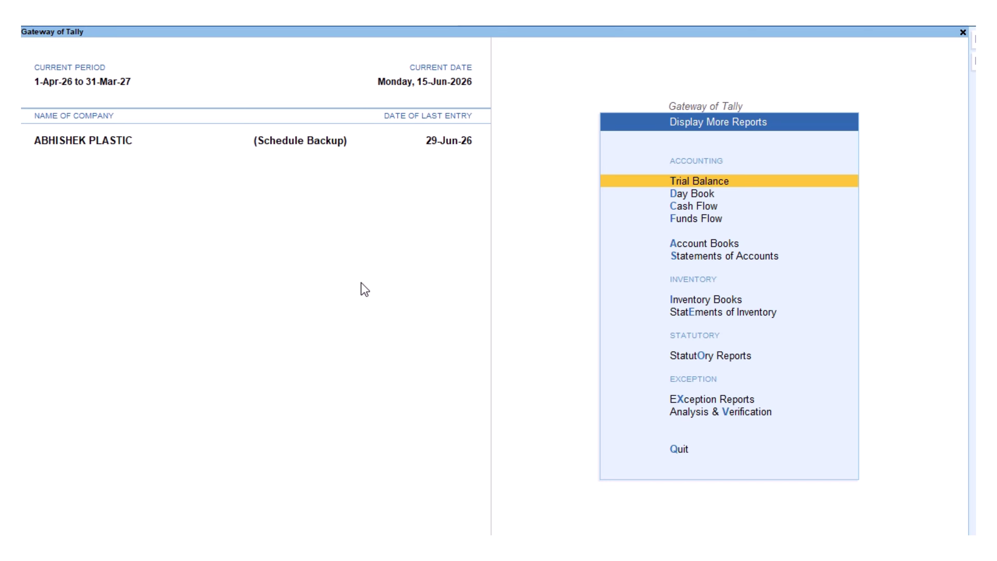
pyautogui.press('o')
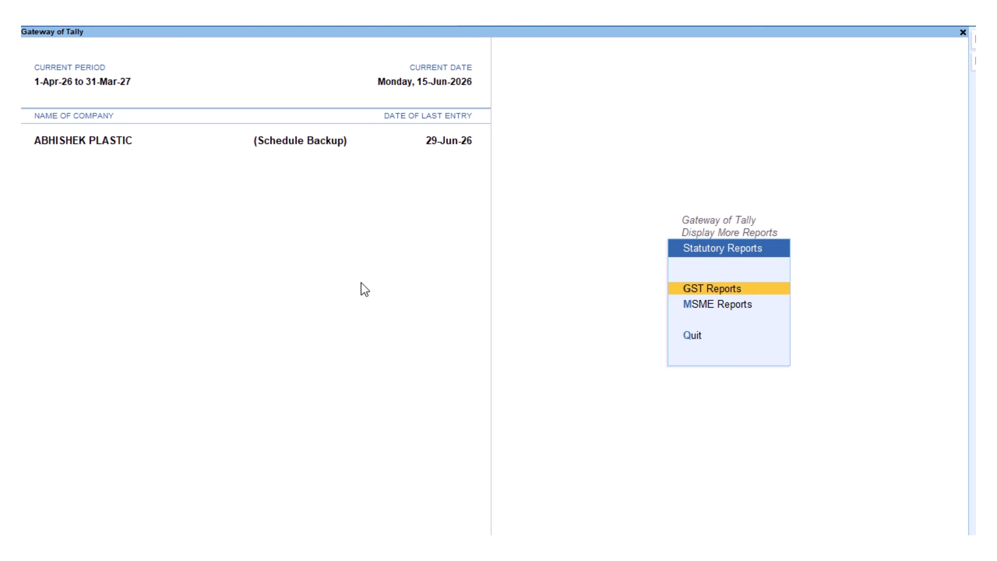
pyautogui.press('g')
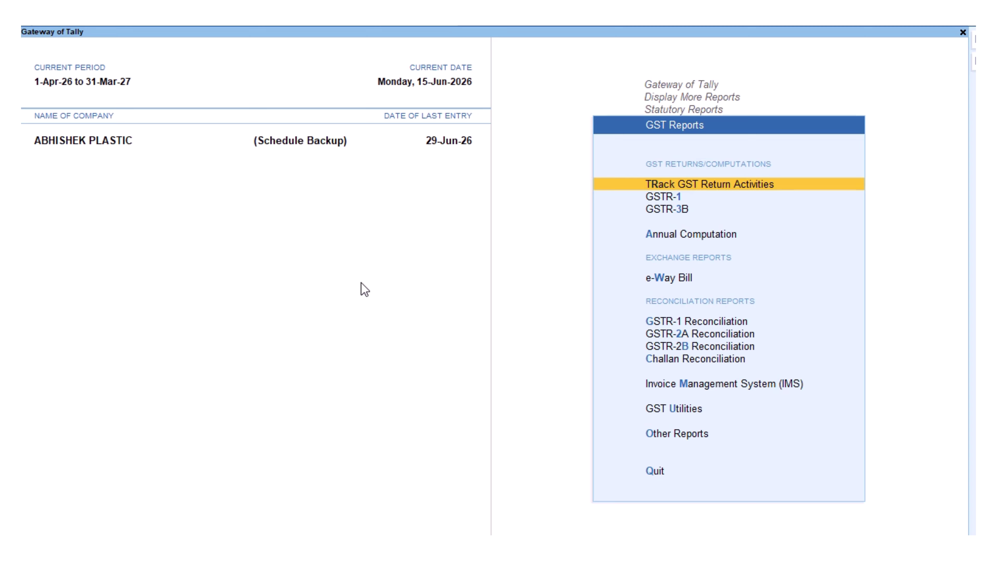
pyautogui.press('Down')
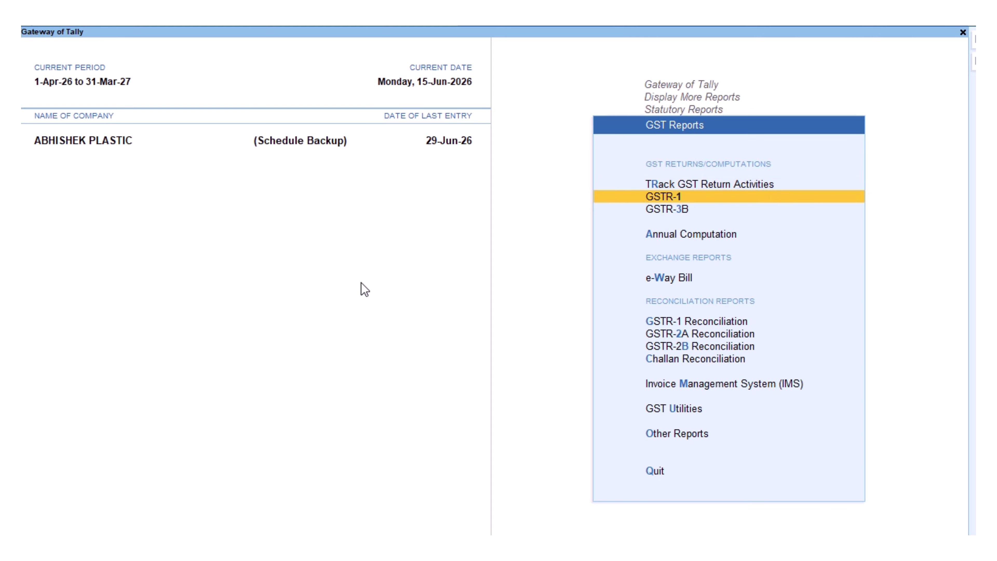
pyautogui.press('Return')
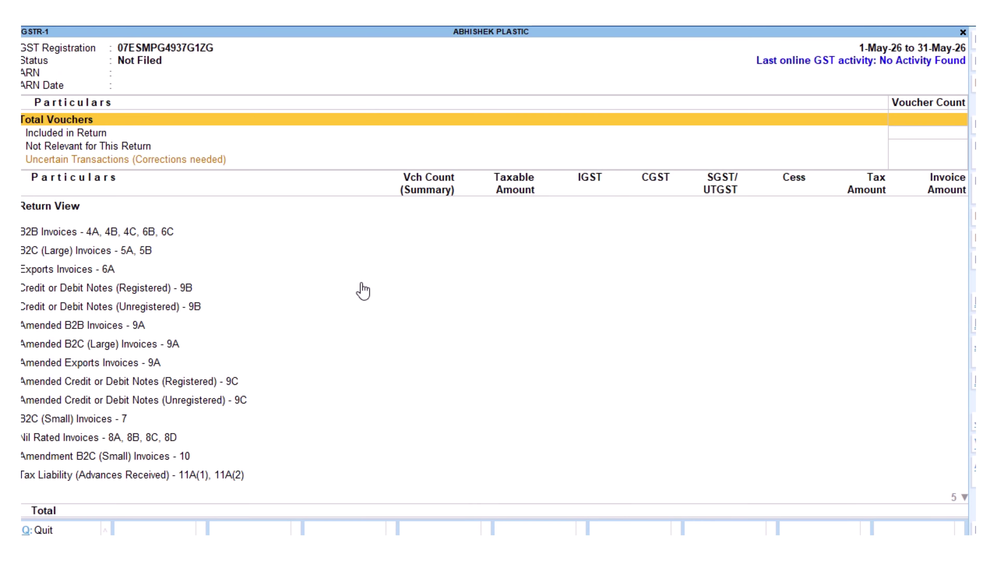
# Set the GSTR-1 period from 1-6-2026 to 30-6-2026.
pyautogui.press('F2')
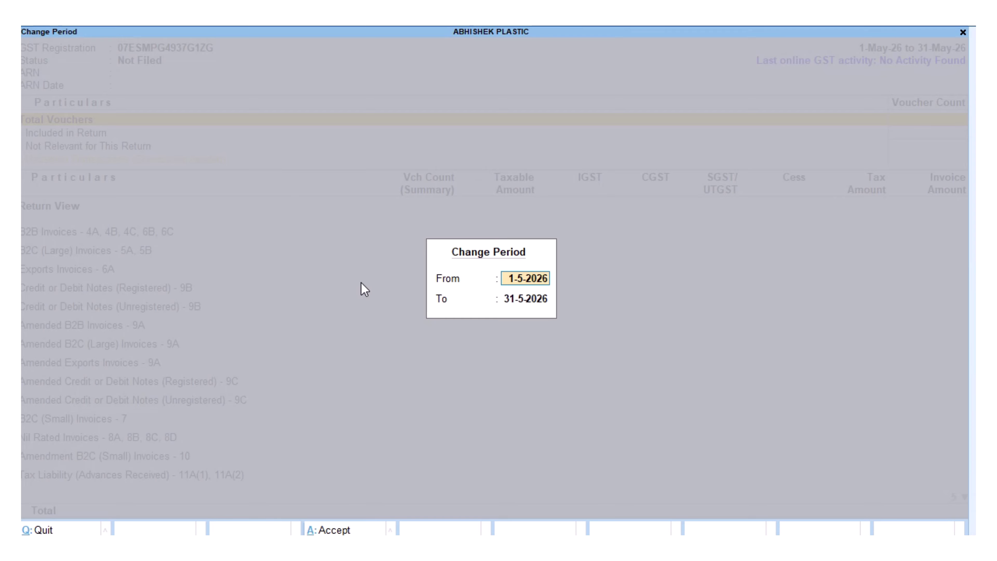
pyautogui.write('01.06.')
pyautogui.press('Return')
pyautogui.write('30.06')
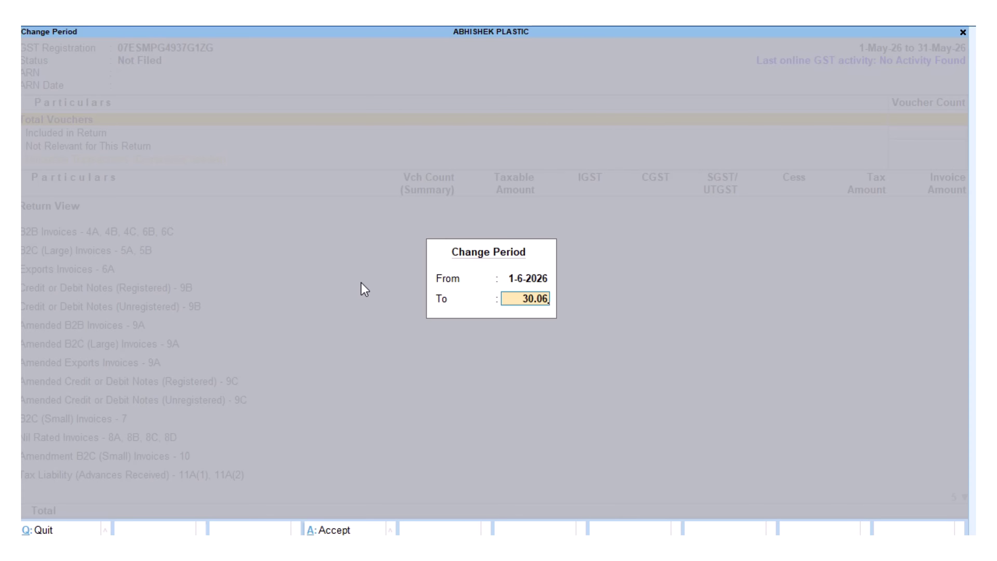
pyautogui.press('Return')
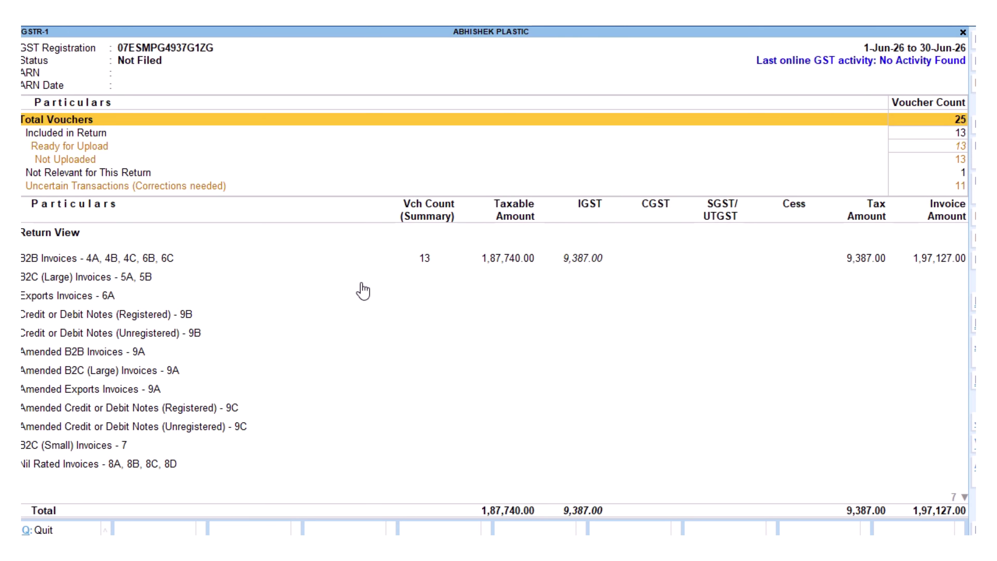
# Drill into Uncertain Transactions to list the vouchers with overridden GST rate details.
pyautogui.press('Down')
pyautogui.press('Down')
pyautogui.press('Down')
pyautogui.press('Down')
pyautogui.press('Down')
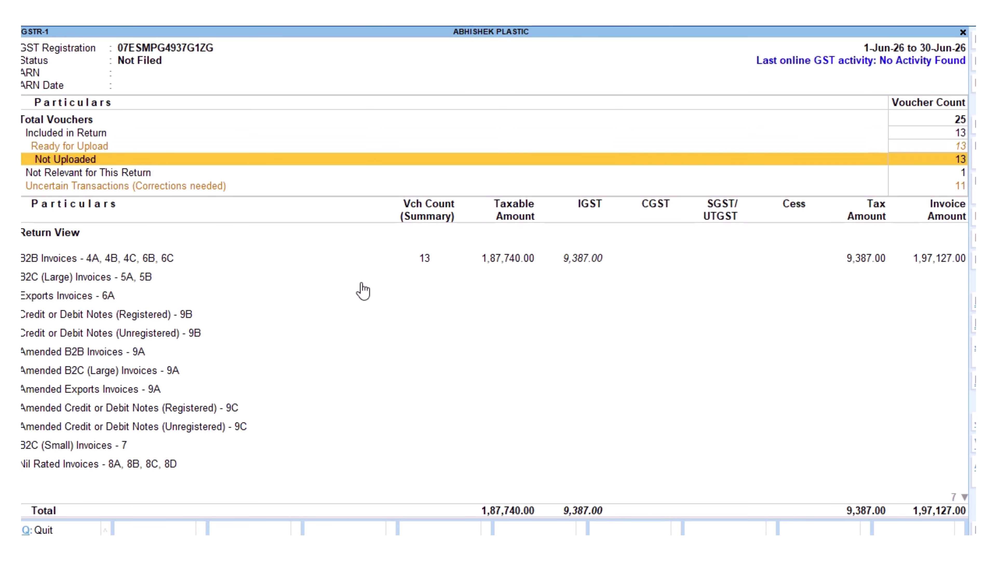
pyautogui.press('Up')
pyautogui.press('Up')
pyautogui.press('Down')
pyautogui.press('Down')
pyautogui.press('Up')
pyautogui.press('Up')
pyautogui.press('Down')
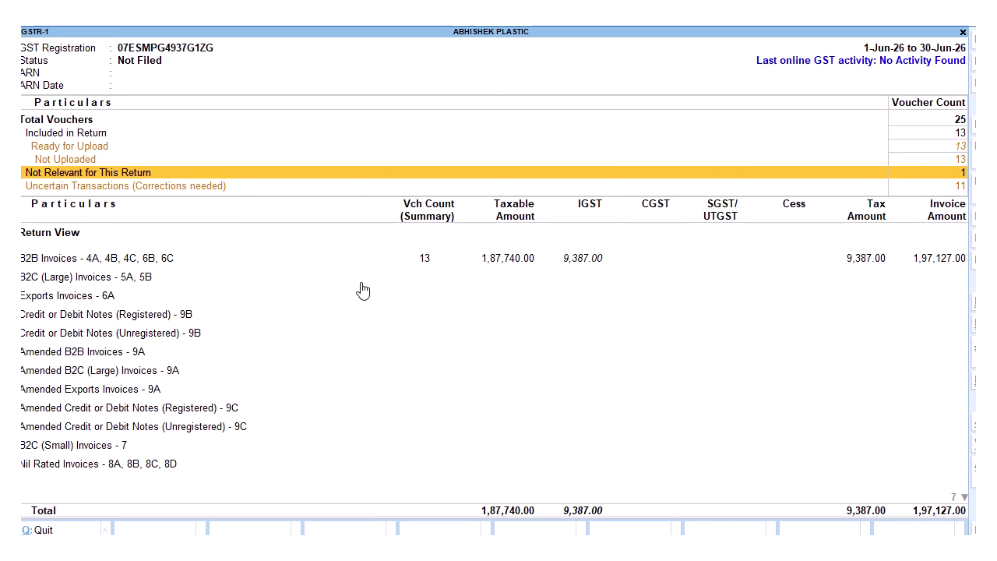
pyautogui.press('Down')
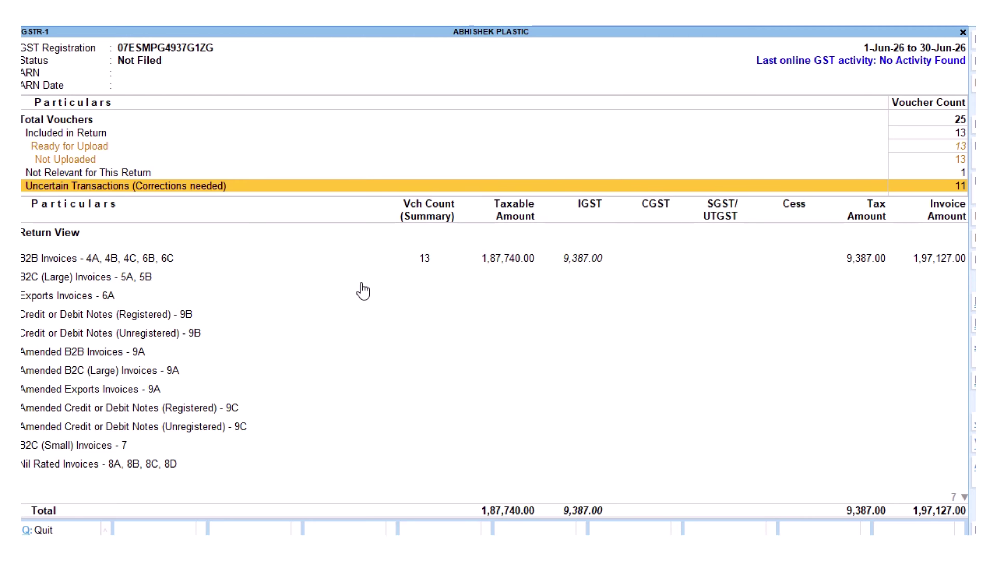
pyautogui.press('Return')
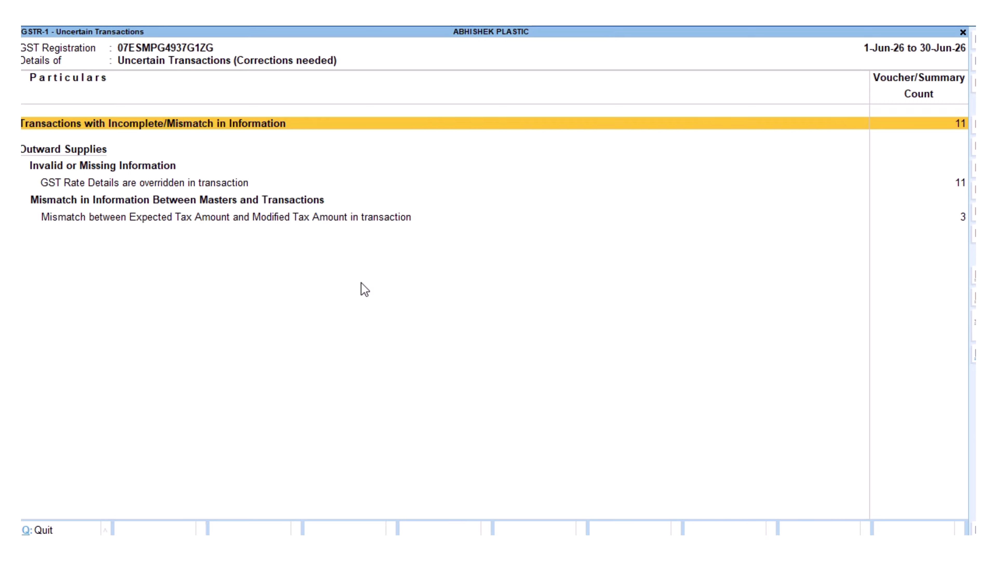
pyautogui.press('Down')
pyautogui.press('Return')
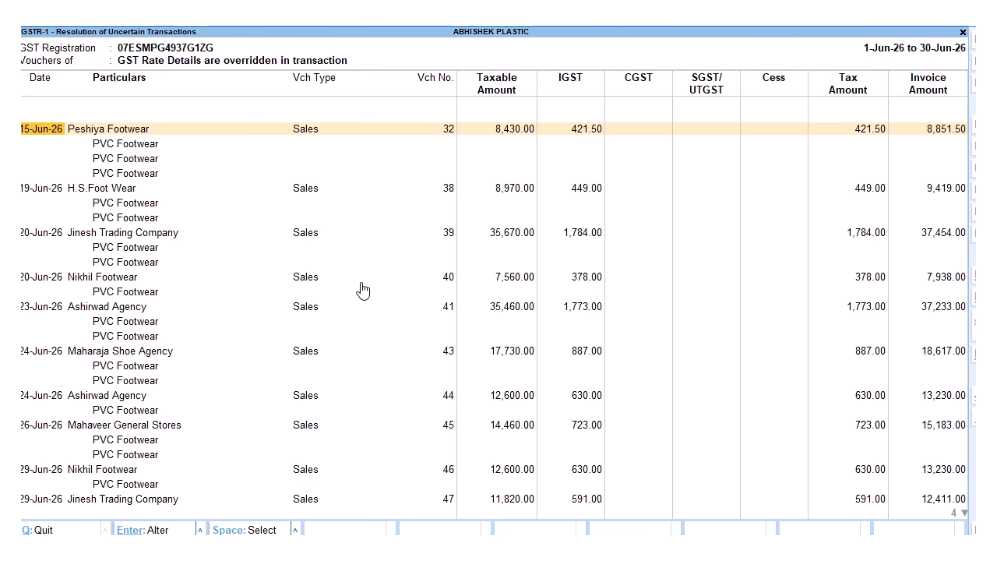
# Accept the modified GST details for vouchers 32 (Peshiya Footwear) and 38 (H.S.Foot Wear).
pyautogui.press('Return')
pyautogui.press('Return')
pyautogui.press('Return')
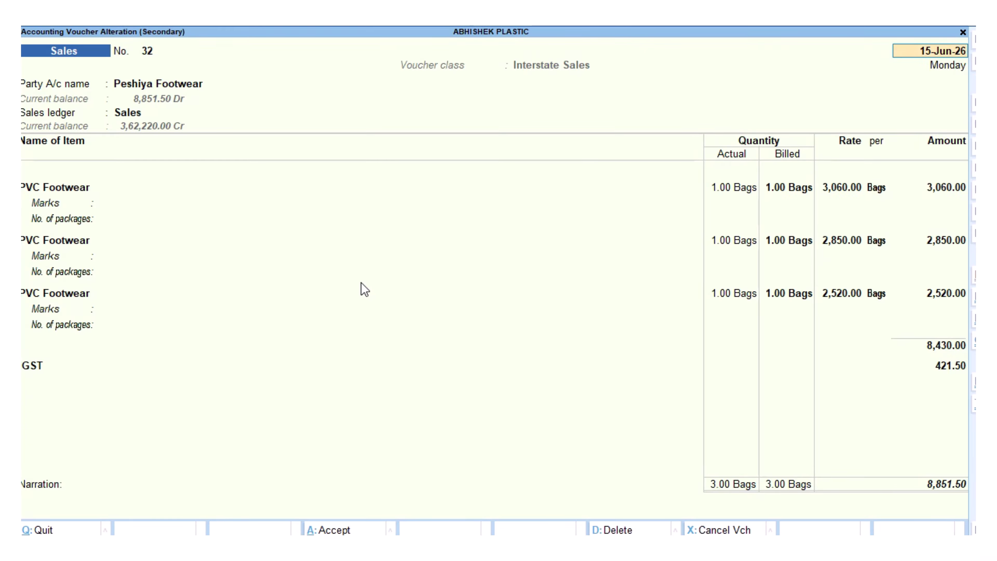
pyautogui.hotkey('ctrl', 'a')
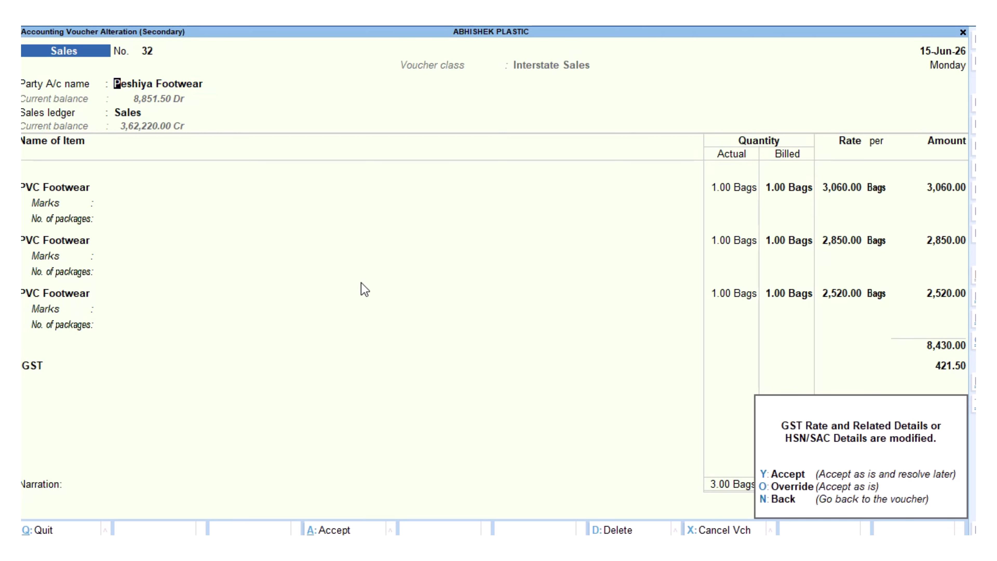
pyautogui.press('o')
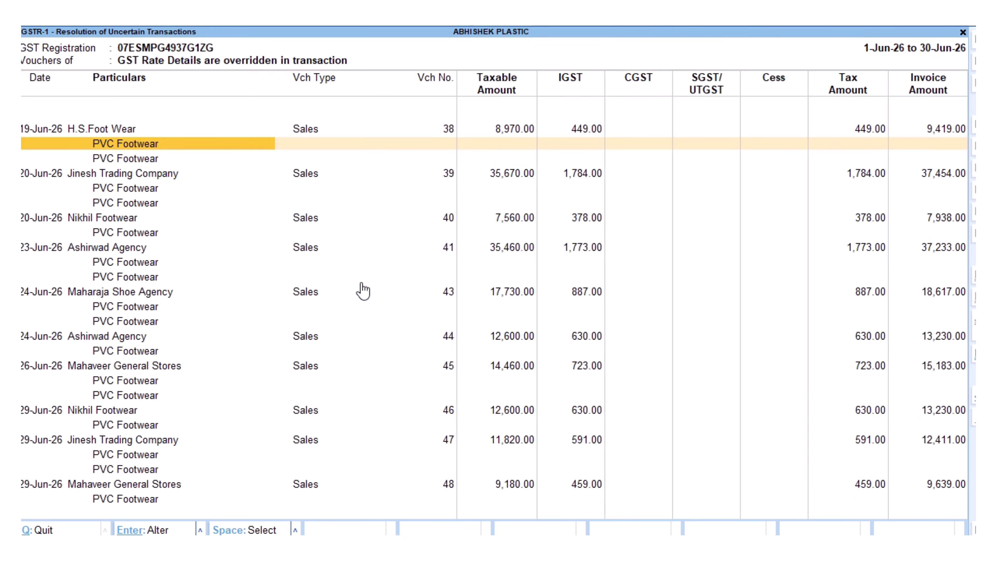
pyautogui.press('Up')
pyautogui.press('Return')
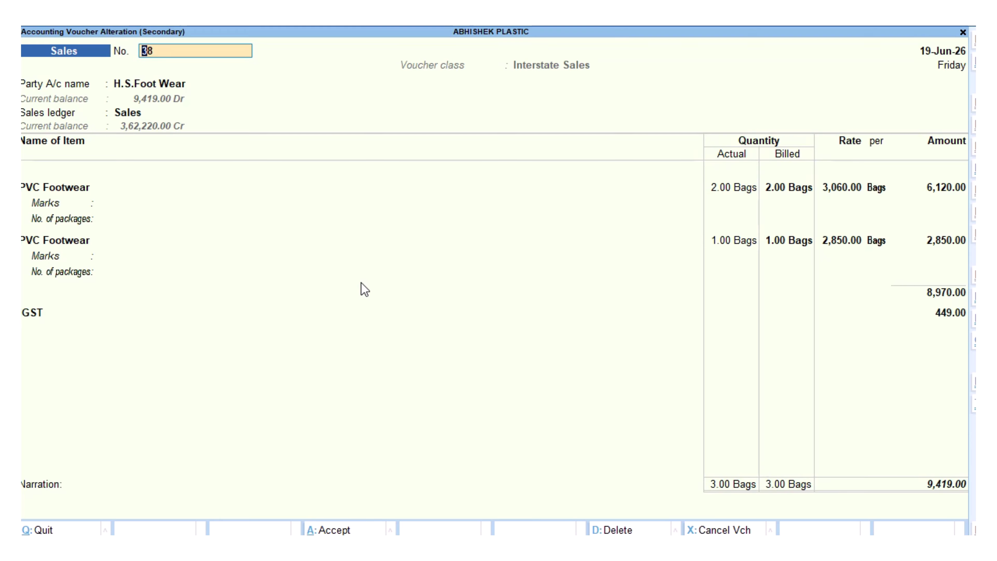
pyautogui.hotkey('ctrl', 'a')
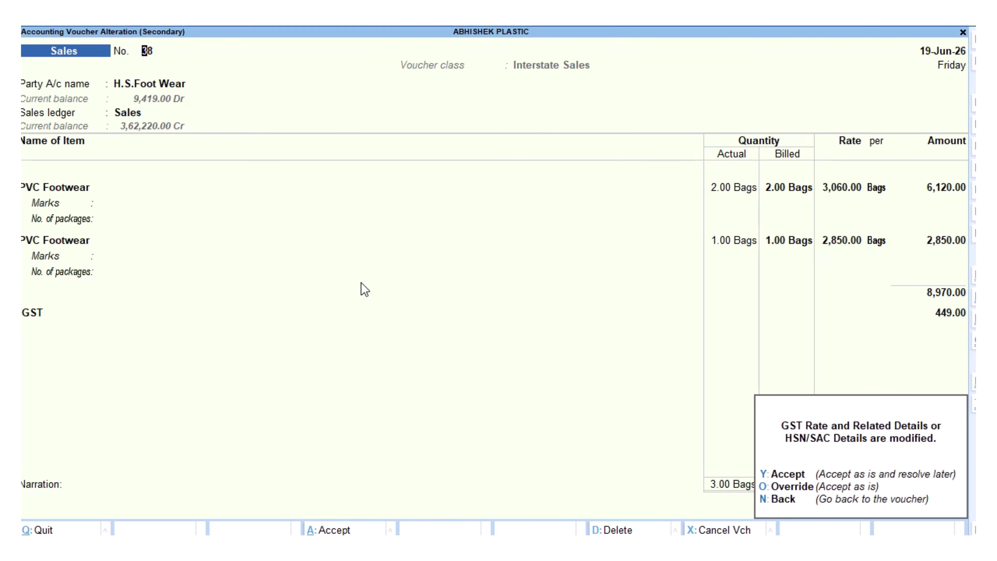
pyautogui.press('o')
# Accept the modified GST details for vouchers 39 (Jinesh Trading Company) and 40 (Nikhil Footwear).
pyautogui.press('Up')
pyautogui.press('Return')
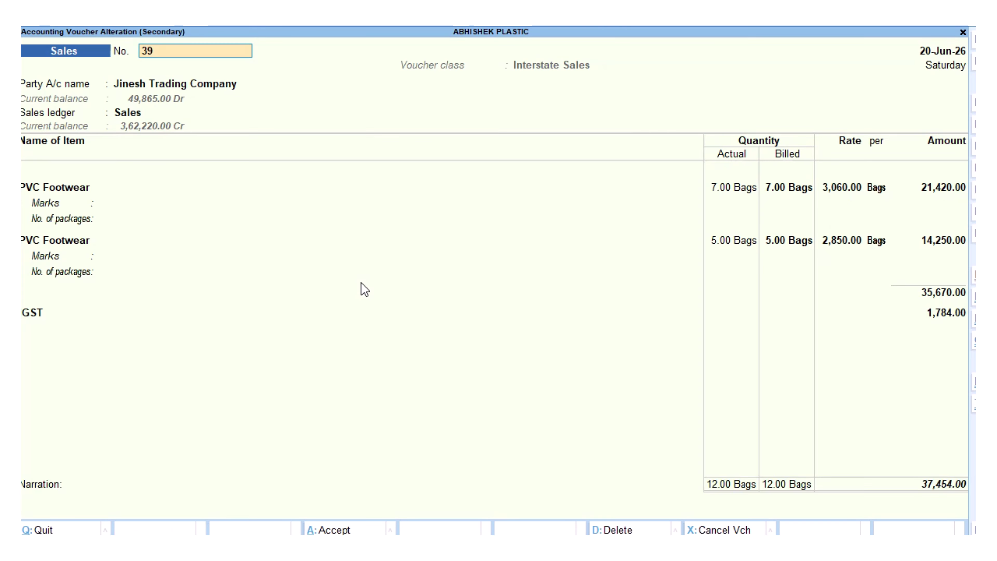
pyautogui.hotkey('ctrl', 'a')
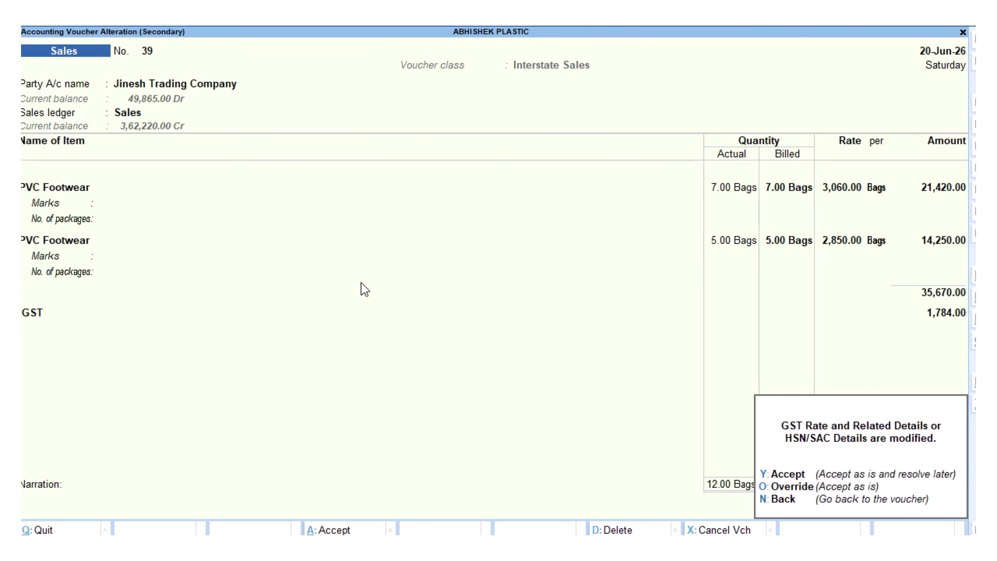
pyautogui.press('o')
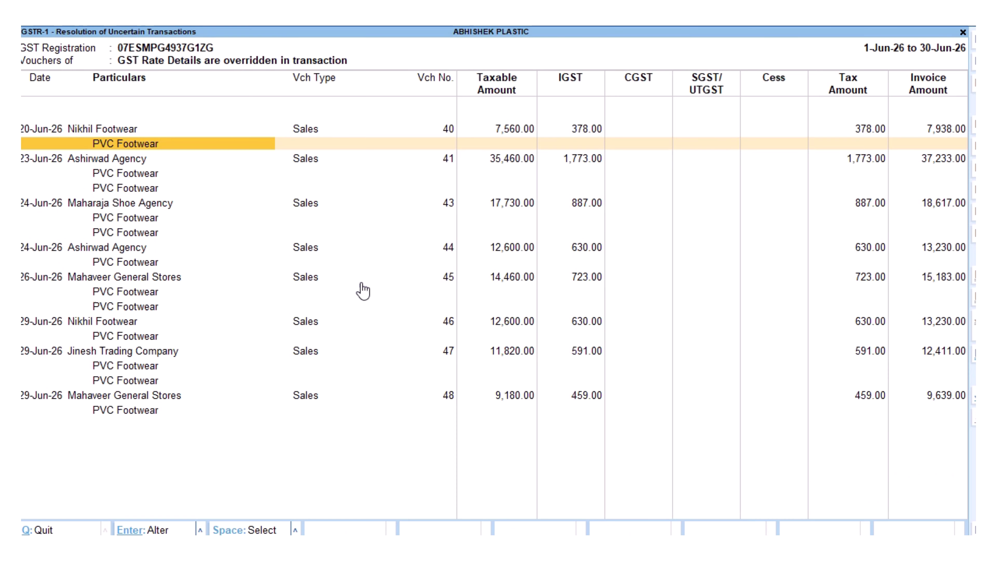
pyautogui.press('Up')
pyautogui.press('Return')
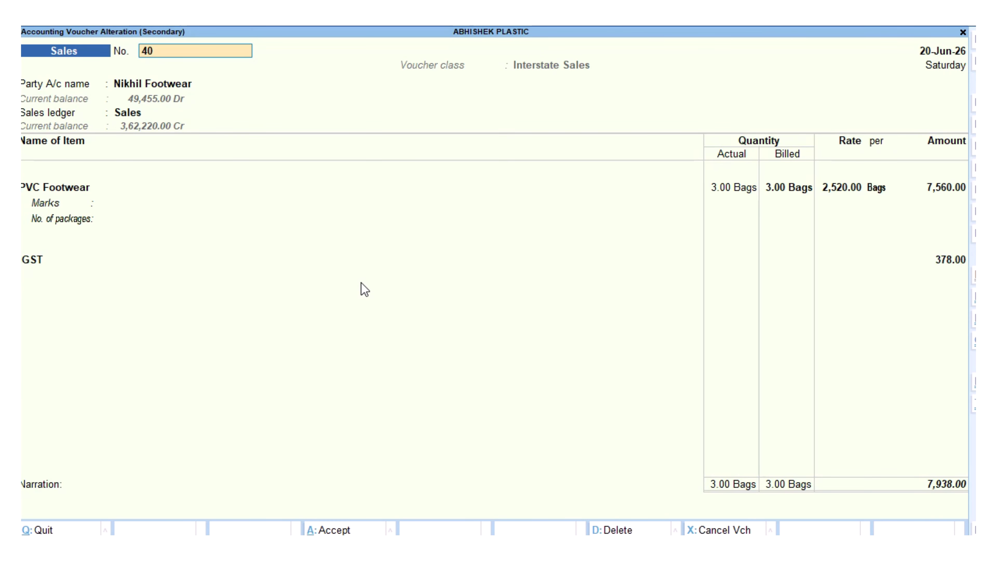
pyautogui.hotkey('ctrl', 'a')
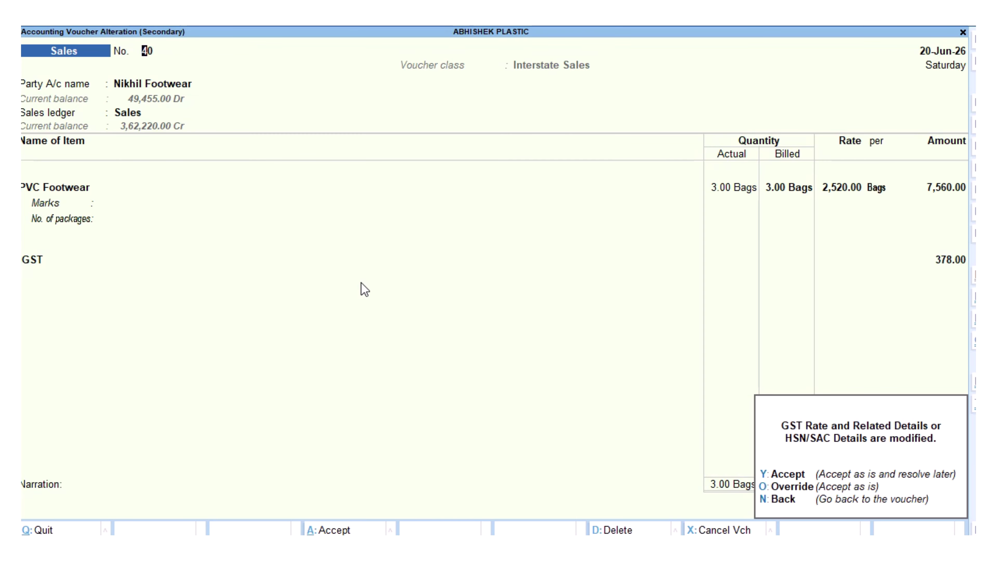
pyautogui.click(440, 29)
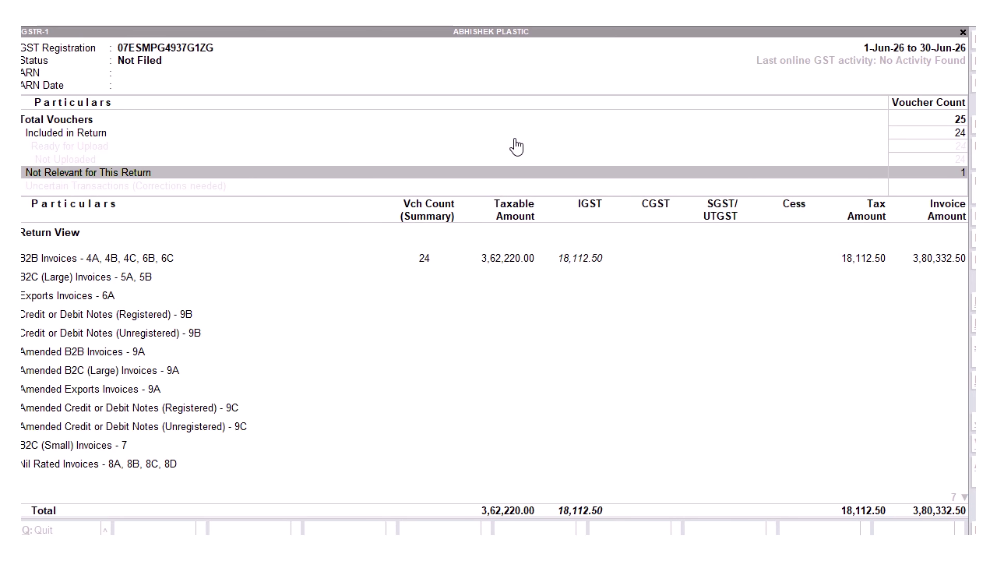
# Open Upload GSTR-1 and review the 24 pending vouchers down to the document summary.
pyautogui.click(575, 286)
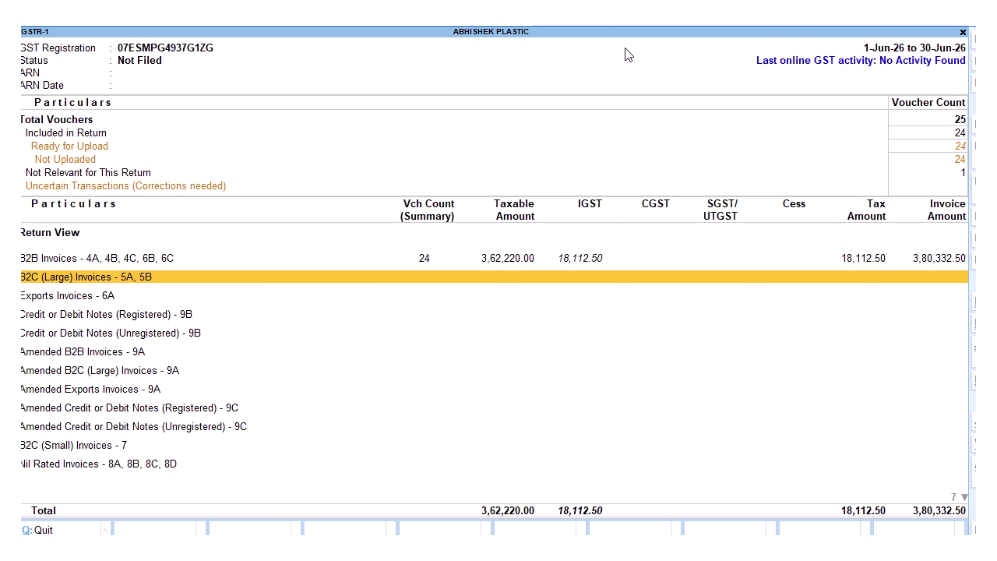
pyautogui.click(686, 30)
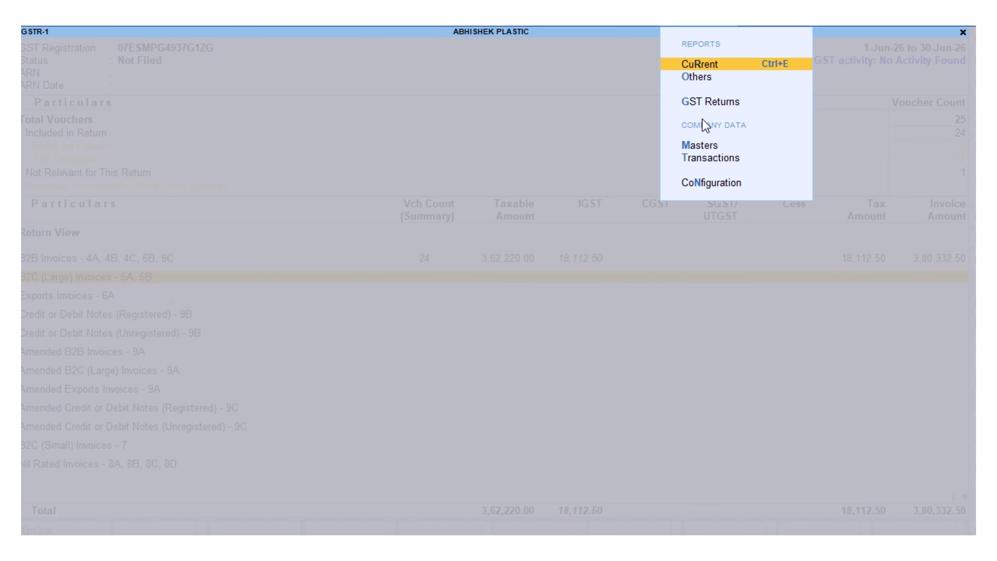
pyautogui.click(707, 99)
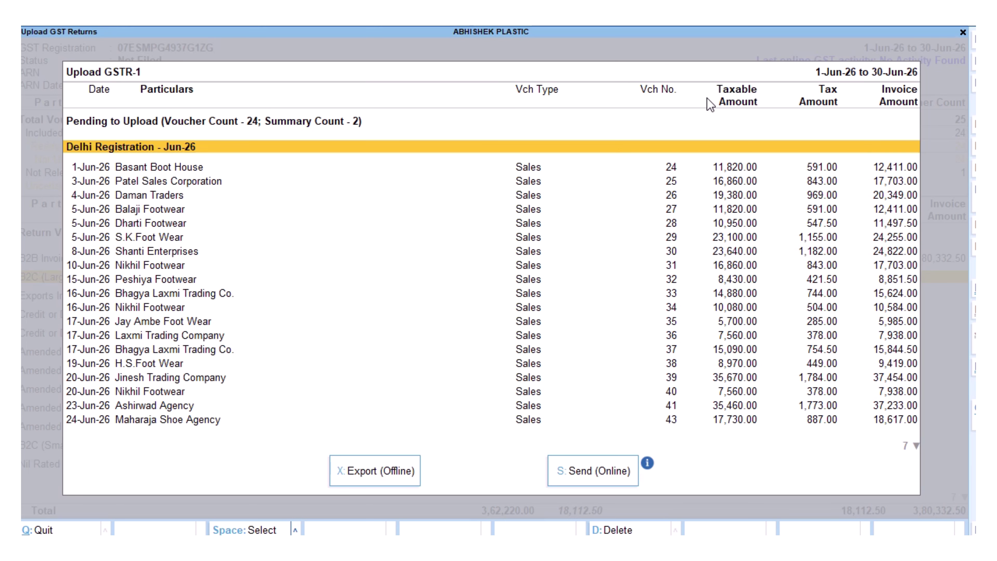
pyautogui.press('Down')
pyautogui.press('Down')
pyautogui.press('Down')
pyautogui.press('Down')
pyautogui.press('Down')
pyautogui.press('Down')
pyautogui.press('Down')
pyautogui.press('Down')
pyautogui.press('Down')
pyautogui.press('Down')
pyautogui.press('Down')
pyautogui.press('Down')
pyautogui.press('Down')
pyautogui.press('Down')
pyautogui.press('Down')
pyautogui.press('Down')
pyautogui.press('Down')
pyautogui.press('Down')
pyautogui.press('Down')
pyautogui.press('Down')
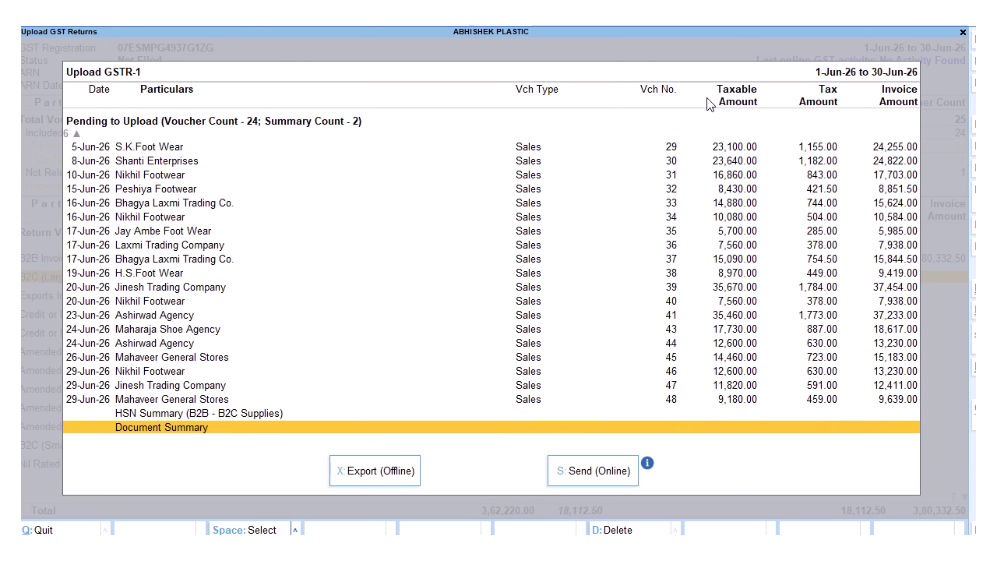
pyautogui.press('Up')
pyautogui.press('Up')
pyautogui.press('Up')
pyautogui.press('Up')
pyautogui.press('Up')
pyautogui.press('Up')
pyautogui.press('Up')
pyautogui.press('Up')
pyautogui.press('Up')
pyautogui.press('Up')
pyautogui.press('Up')
pyautogui.press('Up')
pyautogui.press('Up')
pyautogui.press('Up')
pyautogui.press('Up')
pyautogui.press('Up')
pyautogui.press('Up')
pyautogui.press('Up')
pyautogui.press('Up')
pyautogui.press('Up')
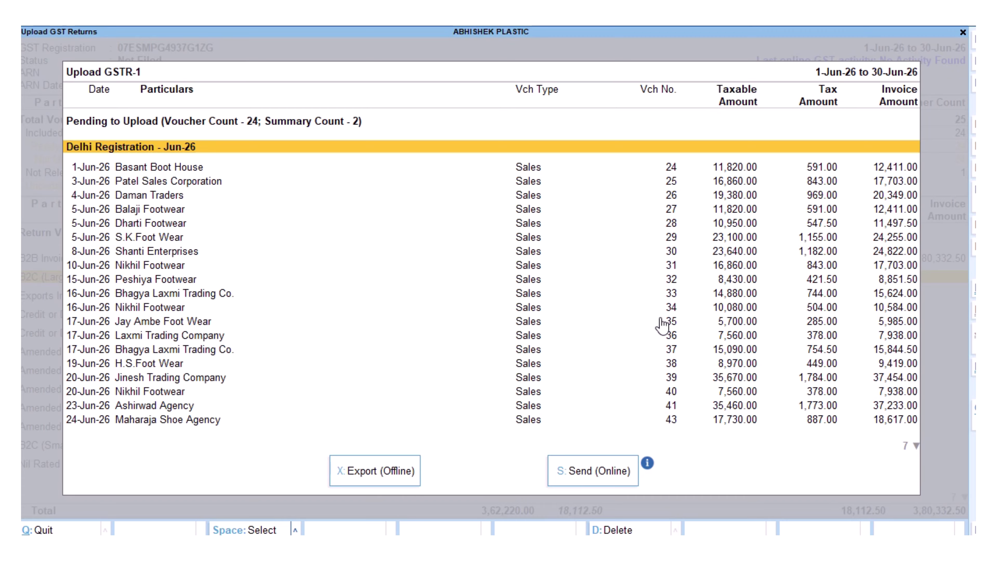
# Send the June GSTR-1 data online and confirm the upload.
pyautogui.click(602, 470)
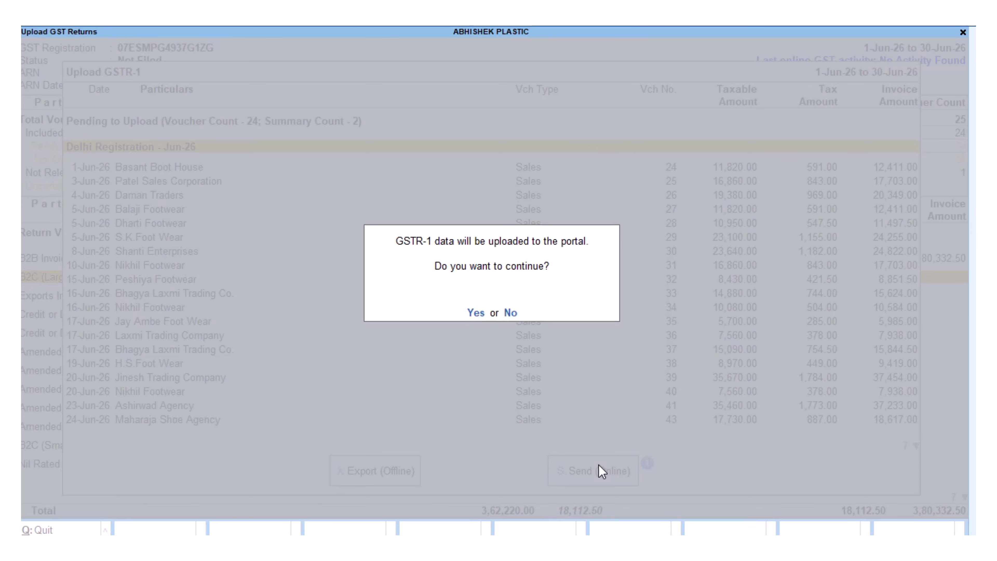
pyautogui.press('Return')
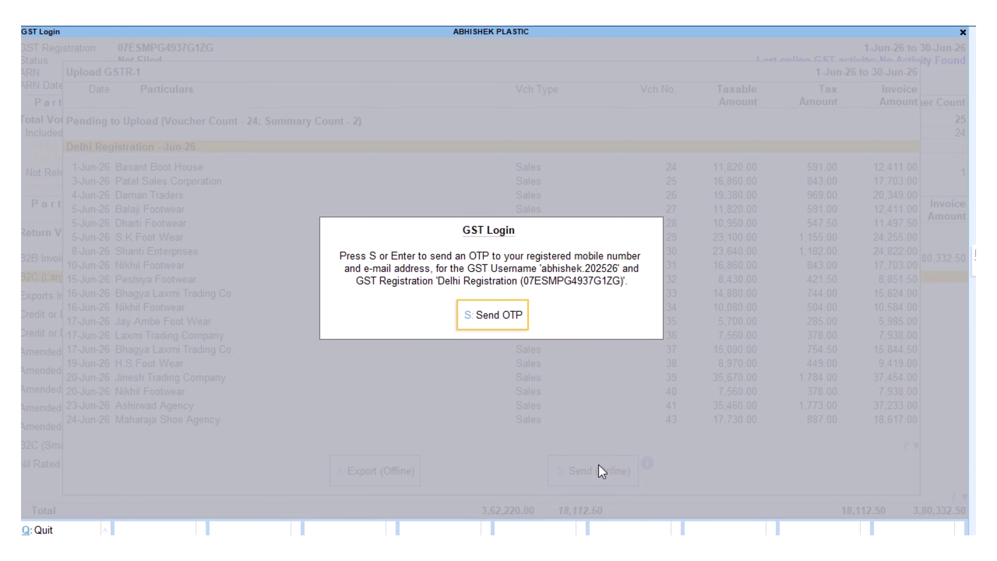
# Request the GST login OTP and acknowledge the upload success message.
pyautogui.click(494, 322)
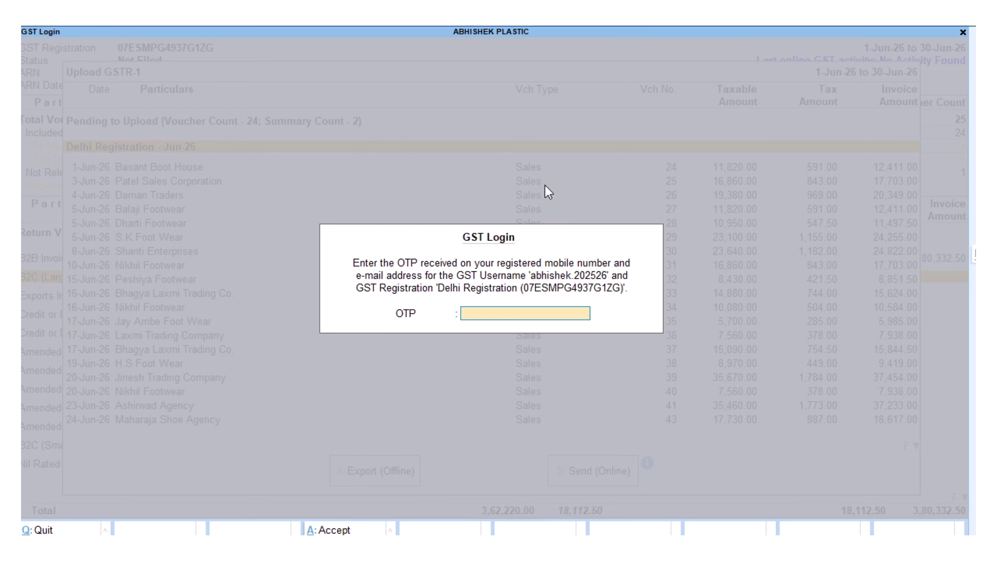
pyautogui.moveTo(548, 27)
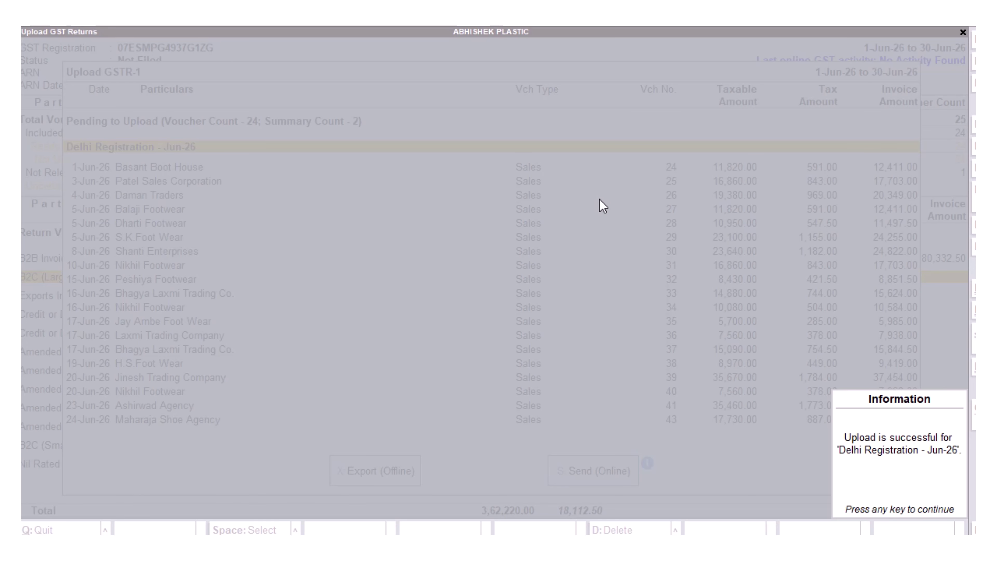
pyautogui.press('Return')
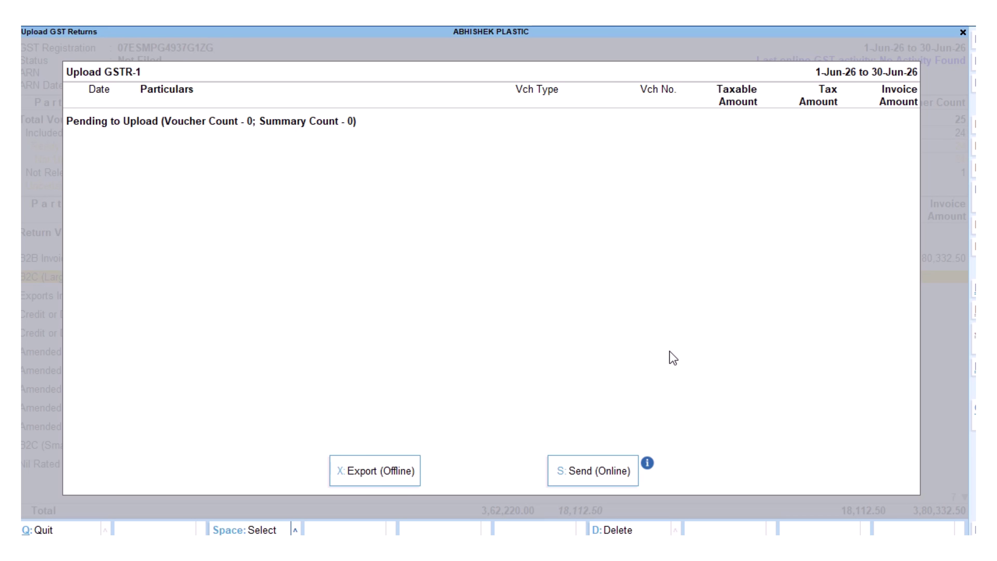
# Close the empty upload list and the GSTR-1 report.
pyautogui.press('Escape')
pyautogui.press('Escape')
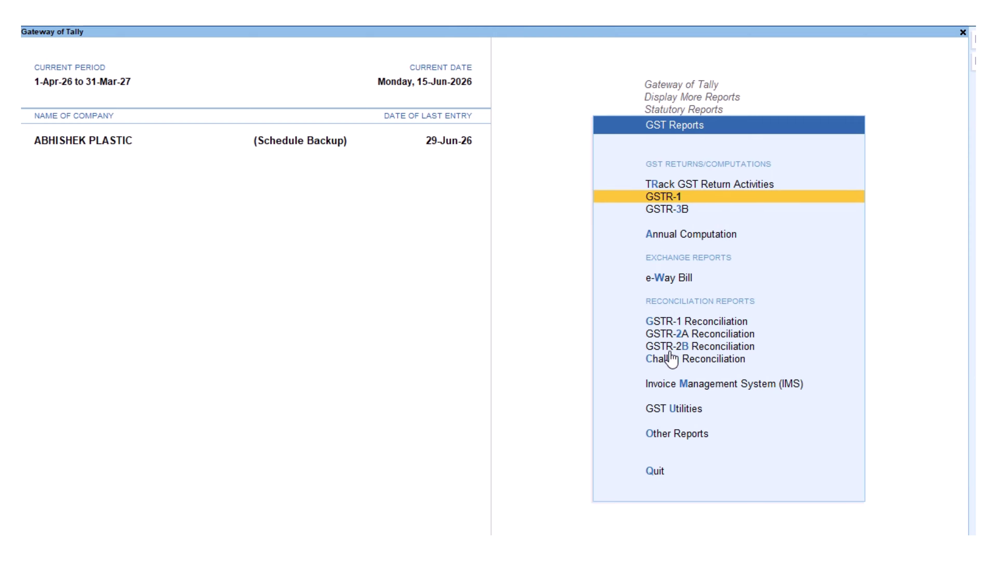
pyautogui.press('Escape')
pyautogui.press('Escape')
pyautogui.press('Escape')
pyautogui.press('Escape')
pyautogui.press('Escape')
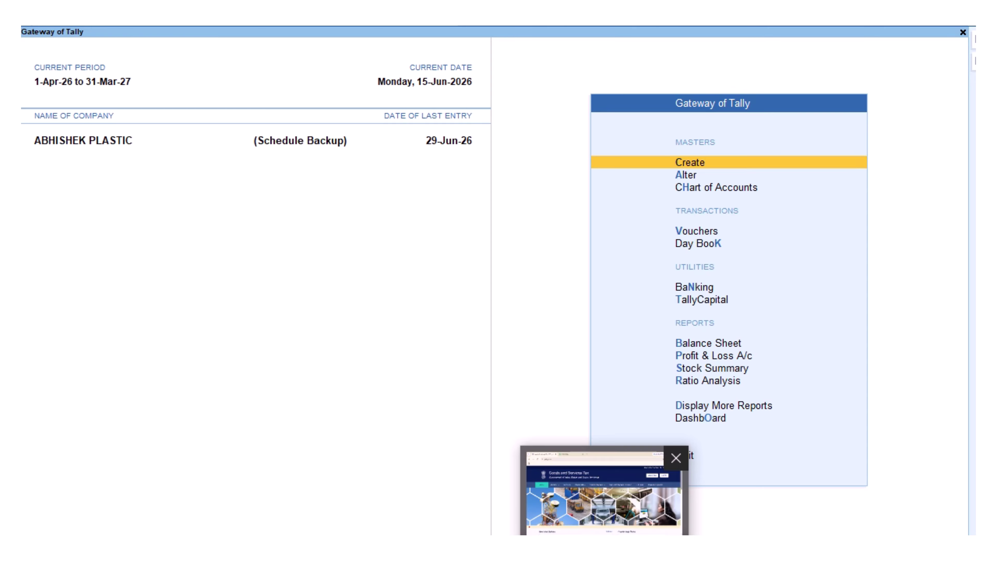
pyautogui.click(617, 528)
# Log in to the GST portal with the username, password and captcha.
pyautogui.click(944, 146)
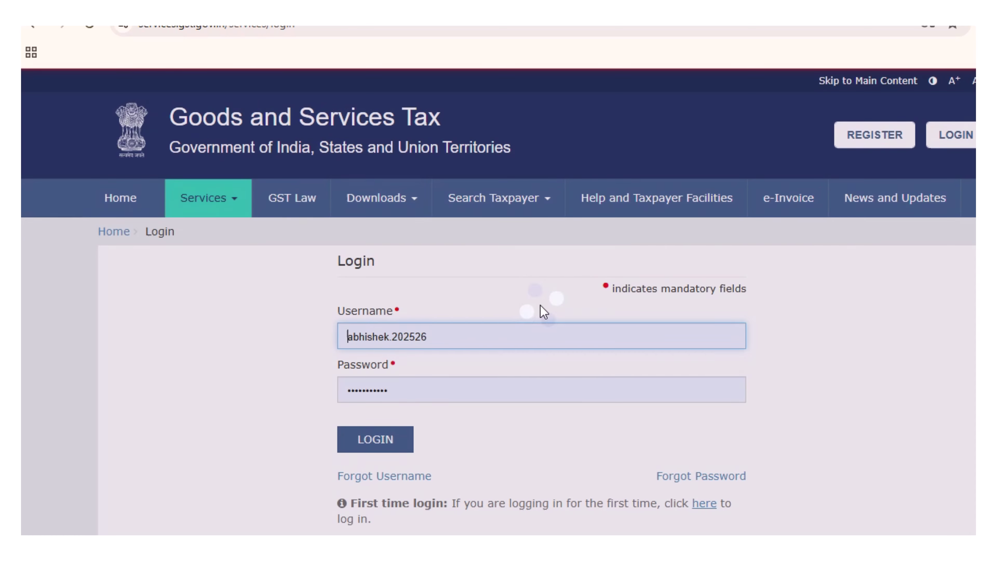
pyautogui.click(481, 379)
pyautogui.press('Tab')
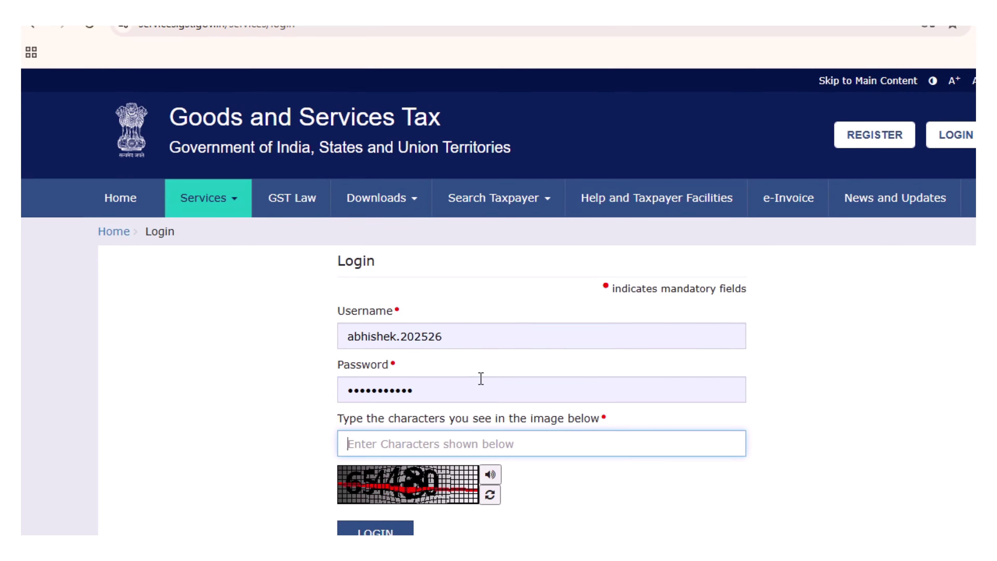
pyautogui.write('654480')
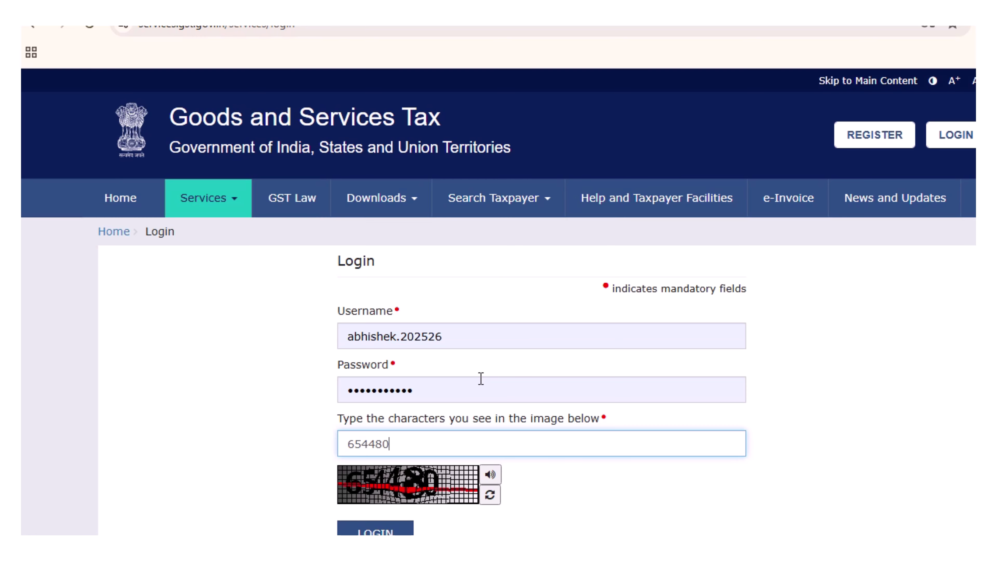
pyautogui.press('Return')
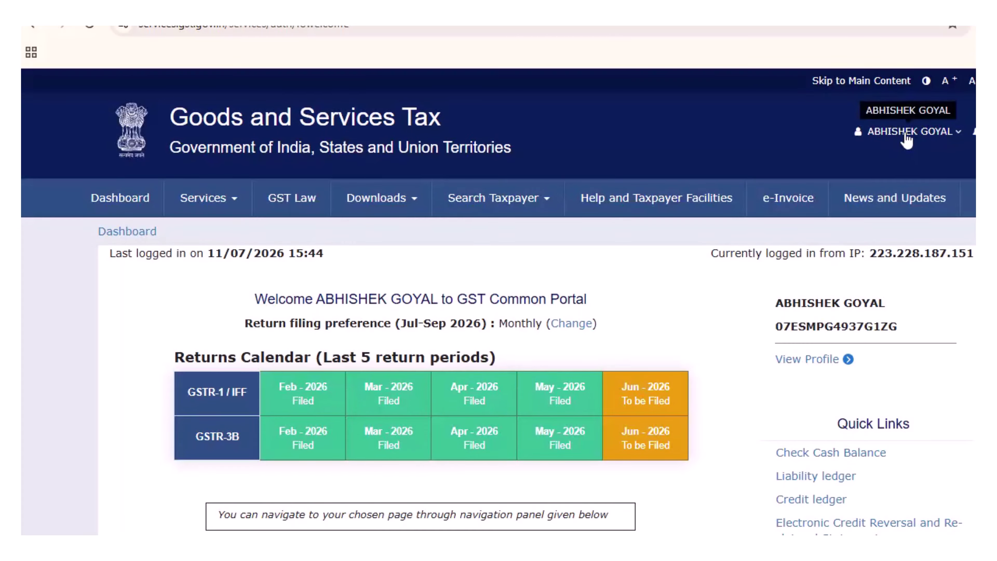
# Under My Profile > Manage API Access, keep API requests enabled with a 30-day duration.
pyautogui.click(906, 136)
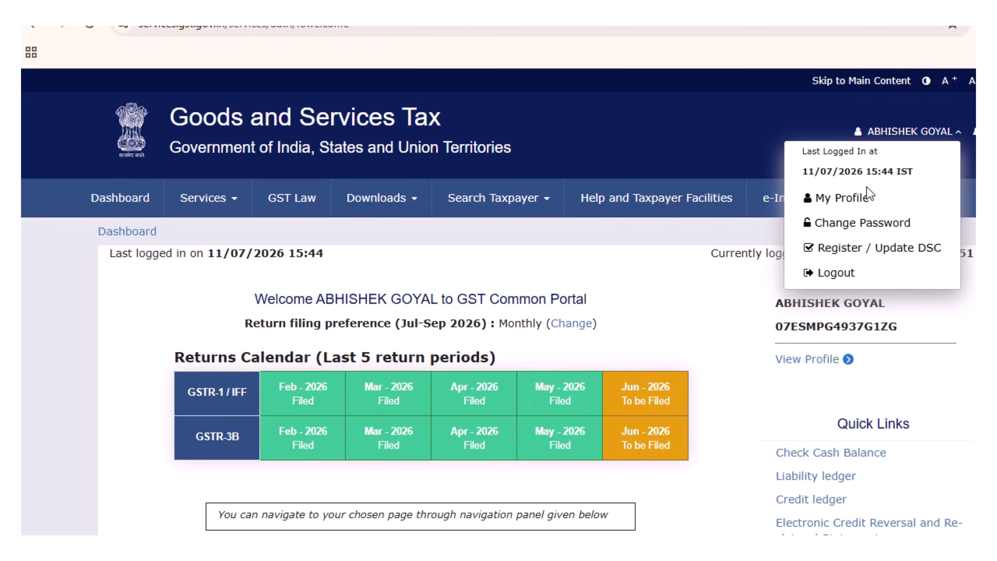
pyautogui.click(841, 198)
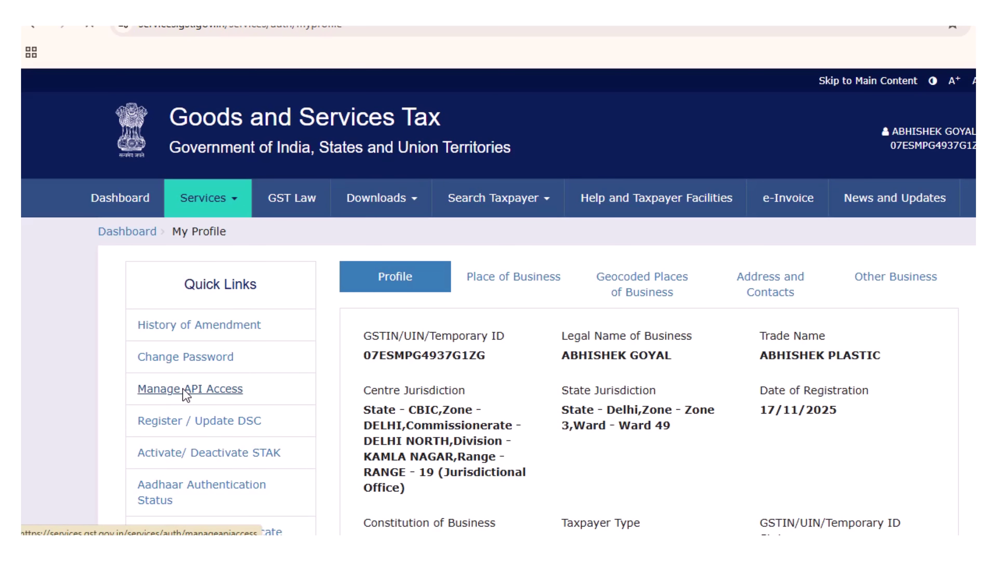
pyautogui.click(185, 390)
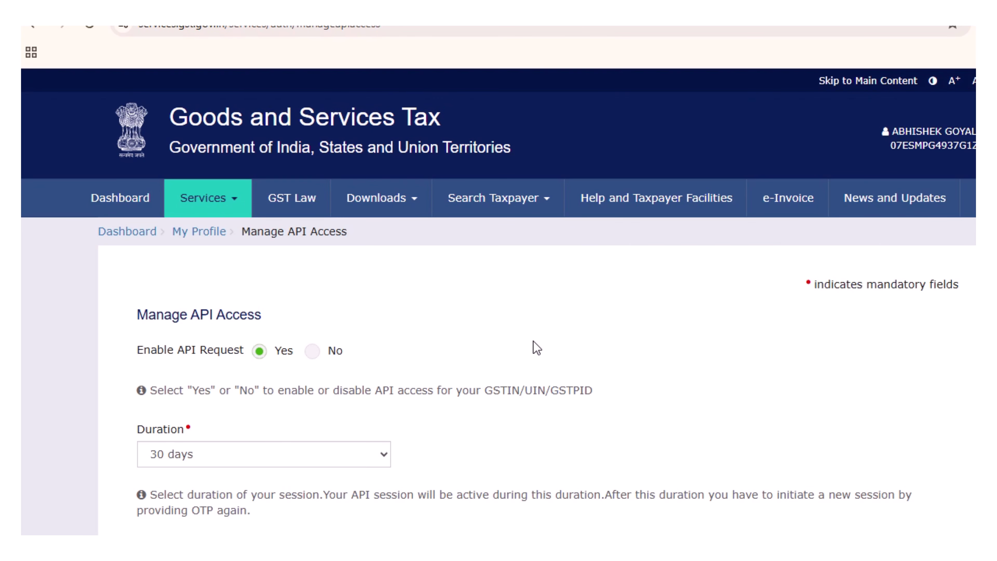
pyautogui.scroll(-4, 537, 348)
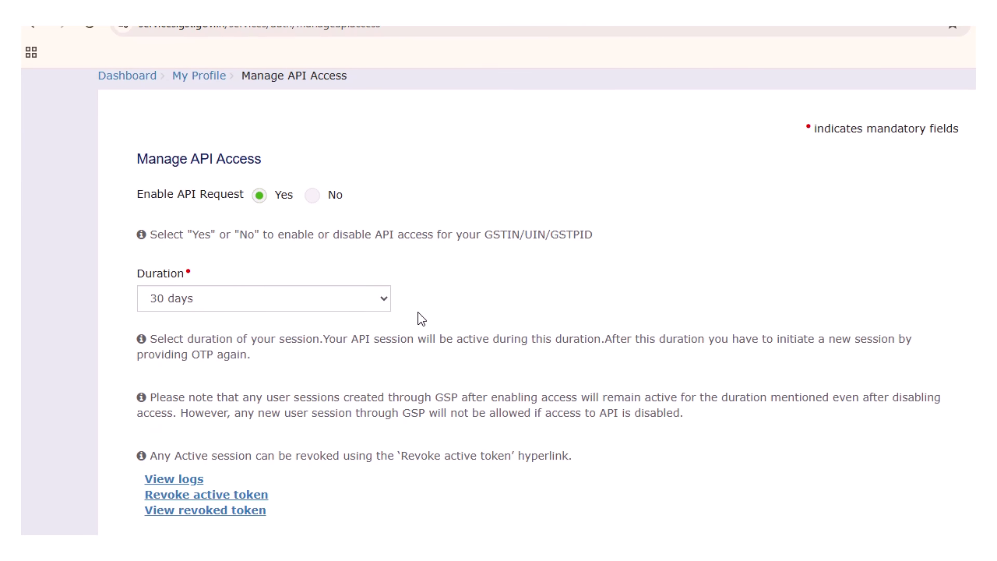
pyautogui.click(376, 303)
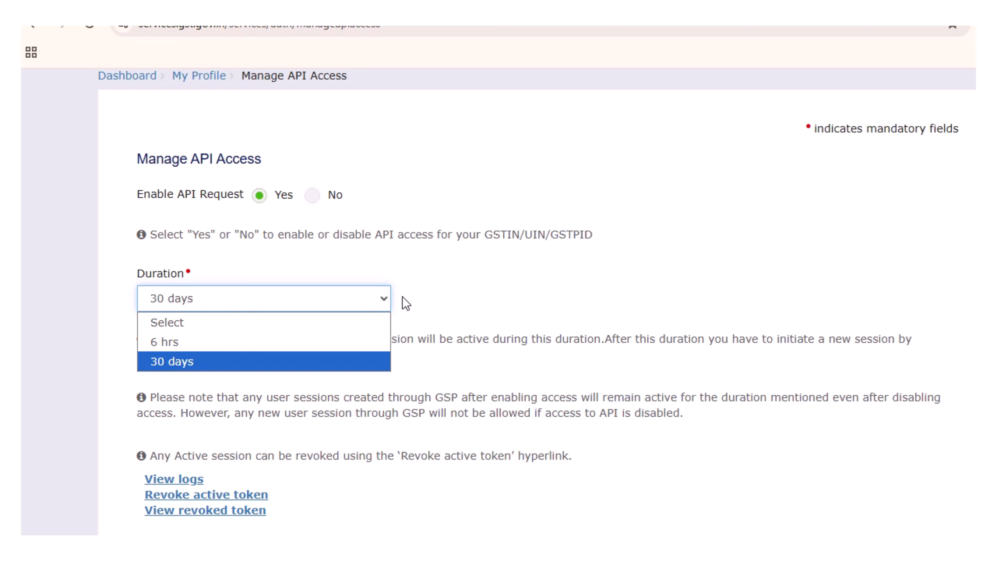
pyautogui.click(518, 308)
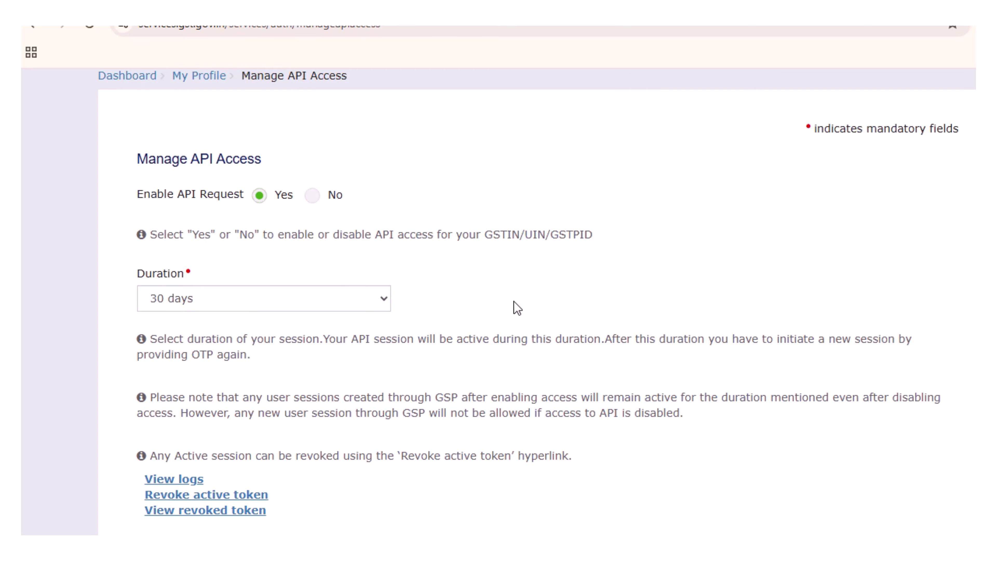
pyautogui.scroll(-3, 518, 308)
pyautogui.scroll(6, 518, 308)
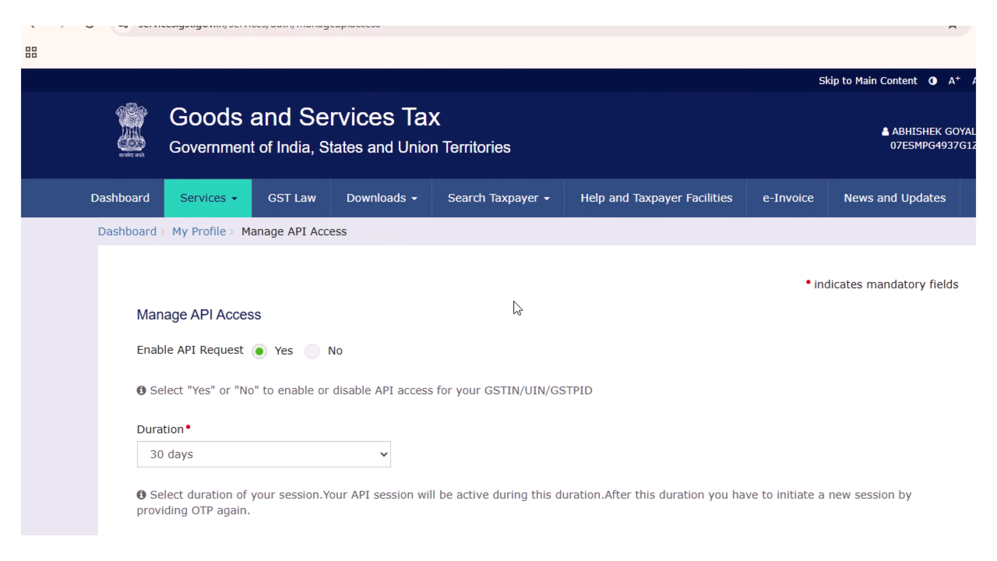
# Search the Returns Dashboard for 2026-27, Quarter 1 (Apr - Jun), period June.
pyautogui.click(144, 199)
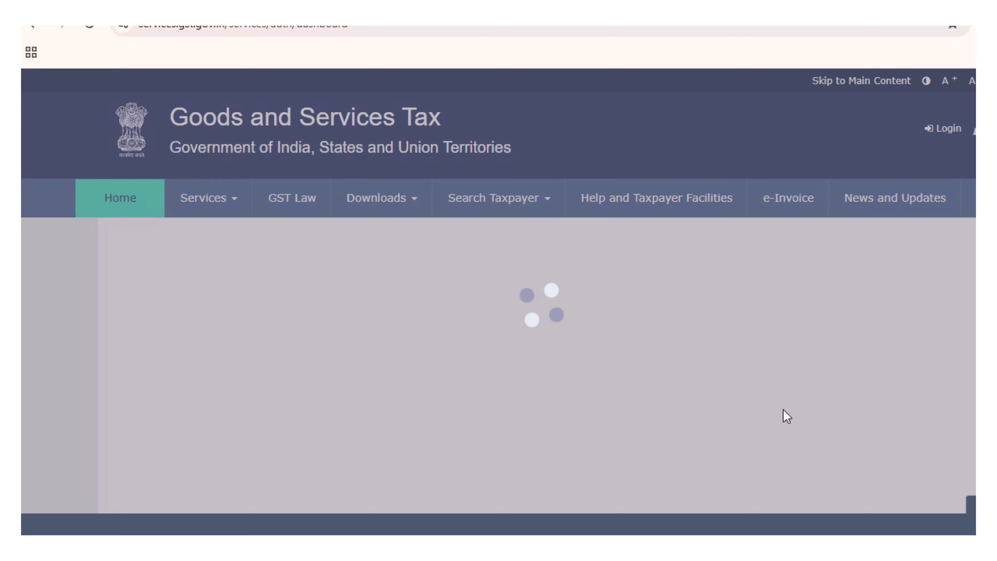
pyautogui.scroll(-4, 853, 417)
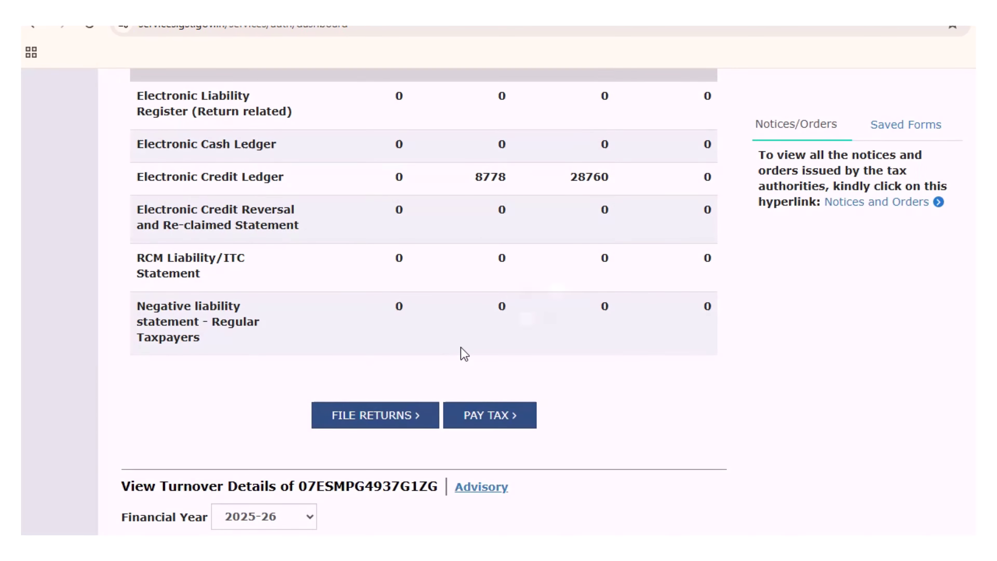
pyautogui.click(400, 416)
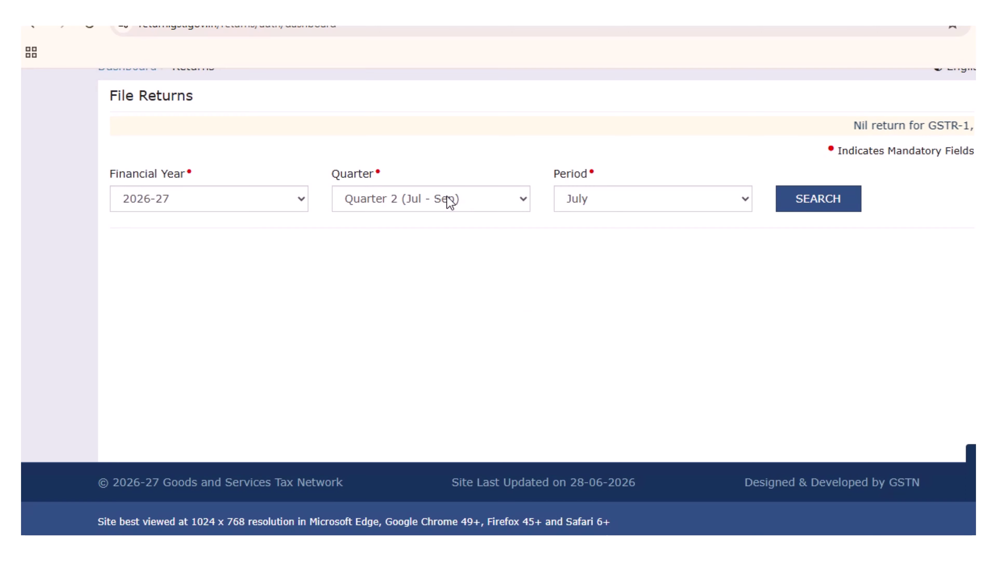
pyautogui.click(450, 202)
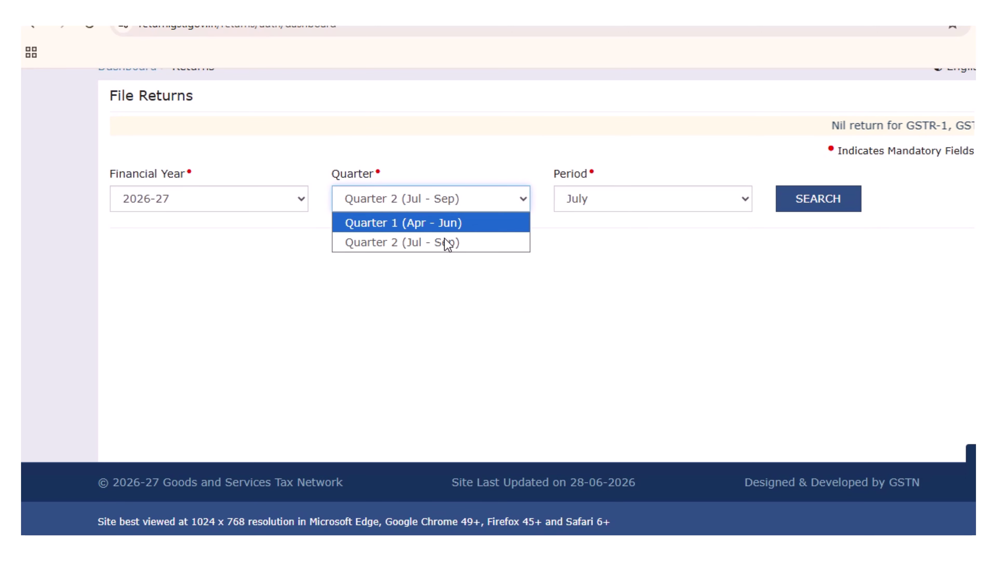
pyautogui.click(450, 224)
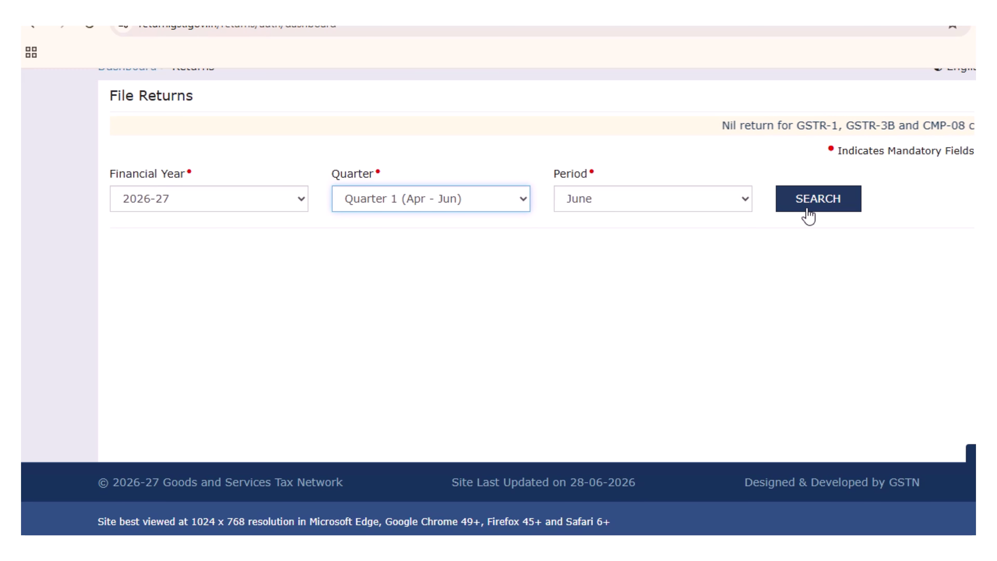
pyautogui.click(806, 207)
pyautogui.scroll(-6, 639, 326)
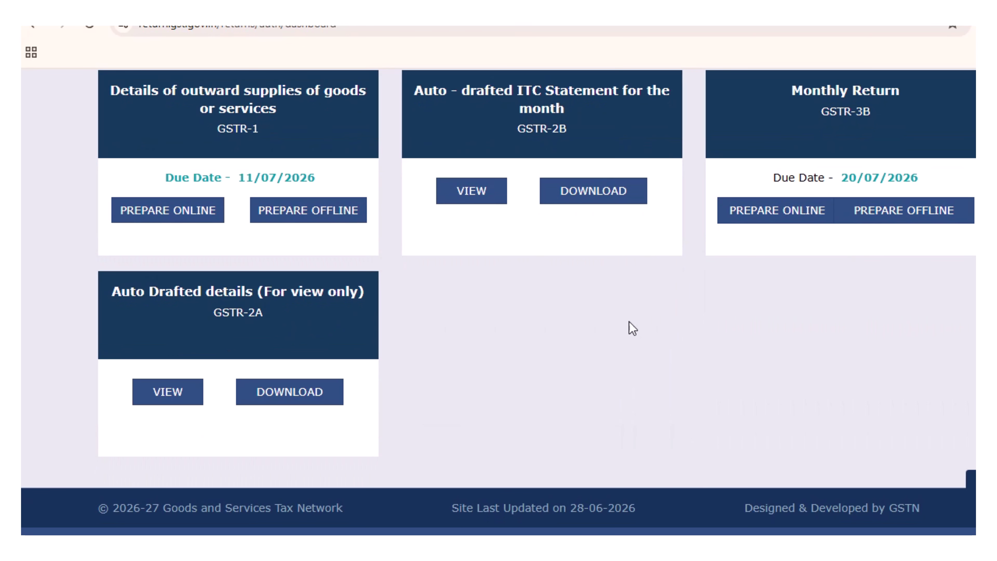
# Prepare GSTR-1 online and check the 24 B2B, 1 HSN and 1 documents-issued records.
pyautogui.click(212, 210)
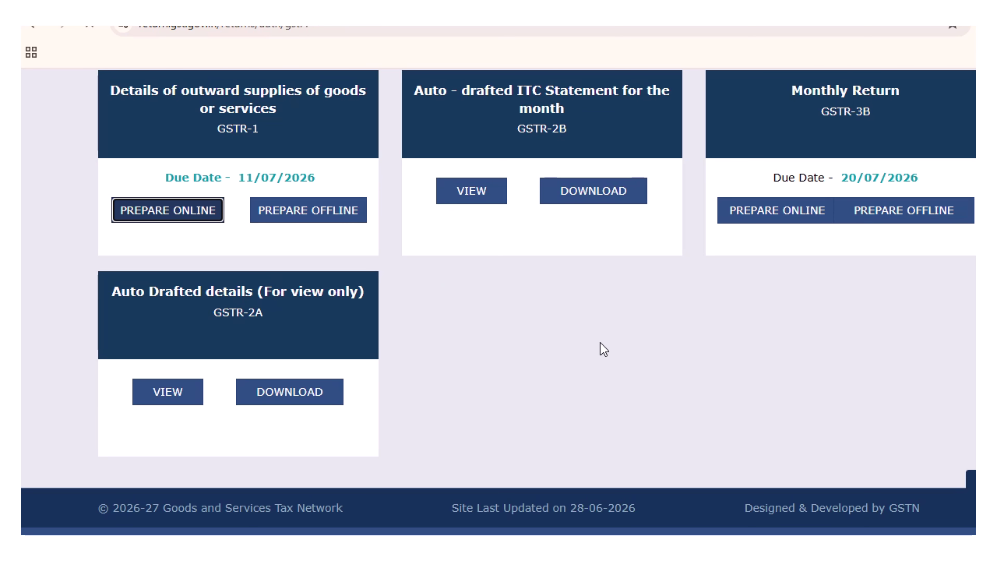
pyautogui.scroll(-3, 604, 349)
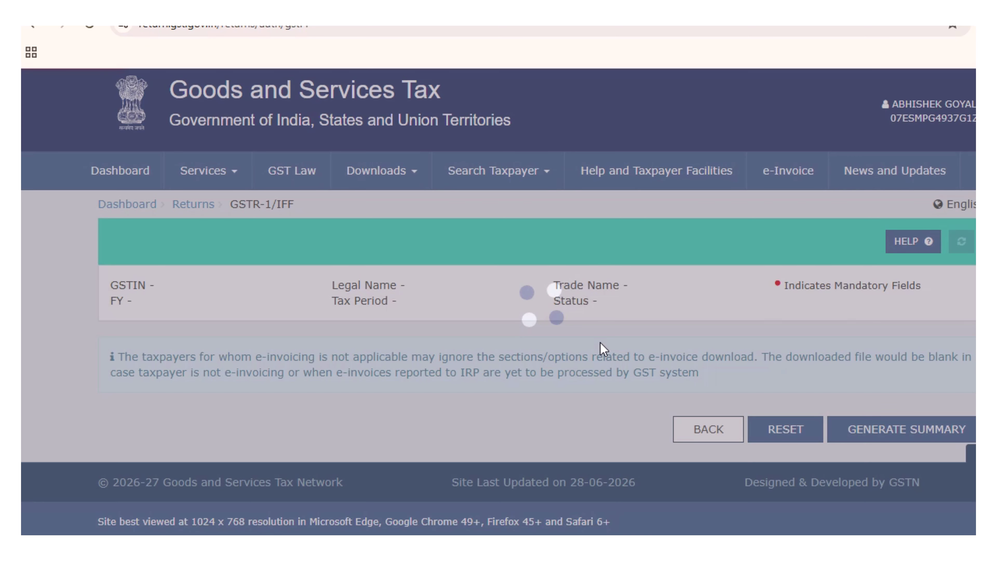
pyautogui.scroll(-5, 604, 350)
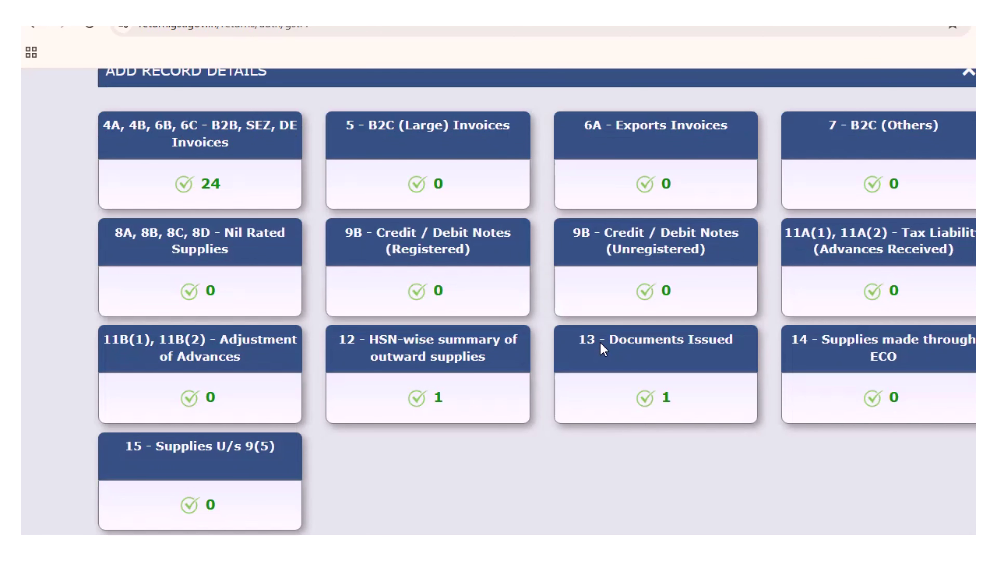
pyautogui.scroll(1, 604, 350)
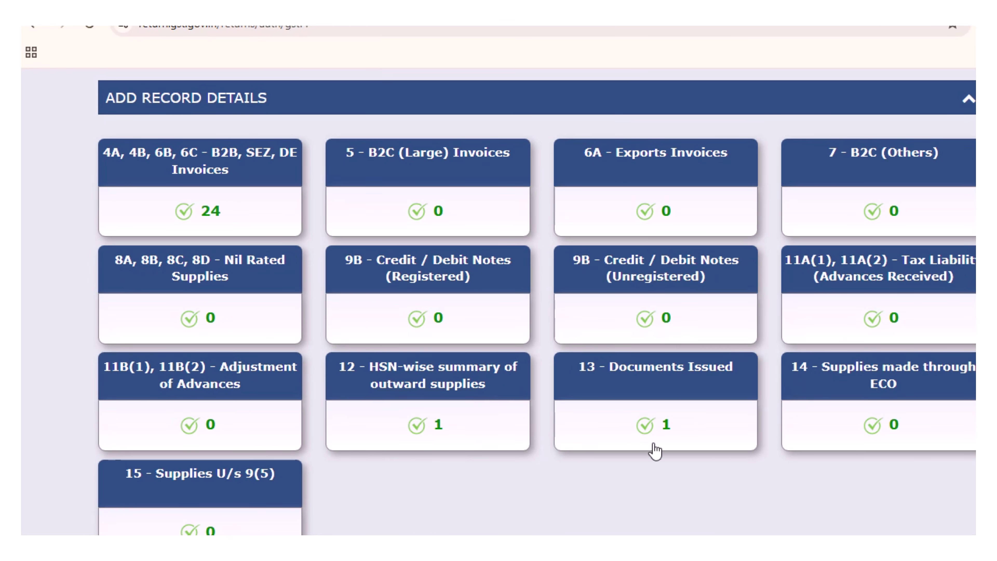
# Save the Documents Issued entry: serials 24 to 48, 25 total, 1 cancelled, 24 net.
pyautogui.click(667, 428)
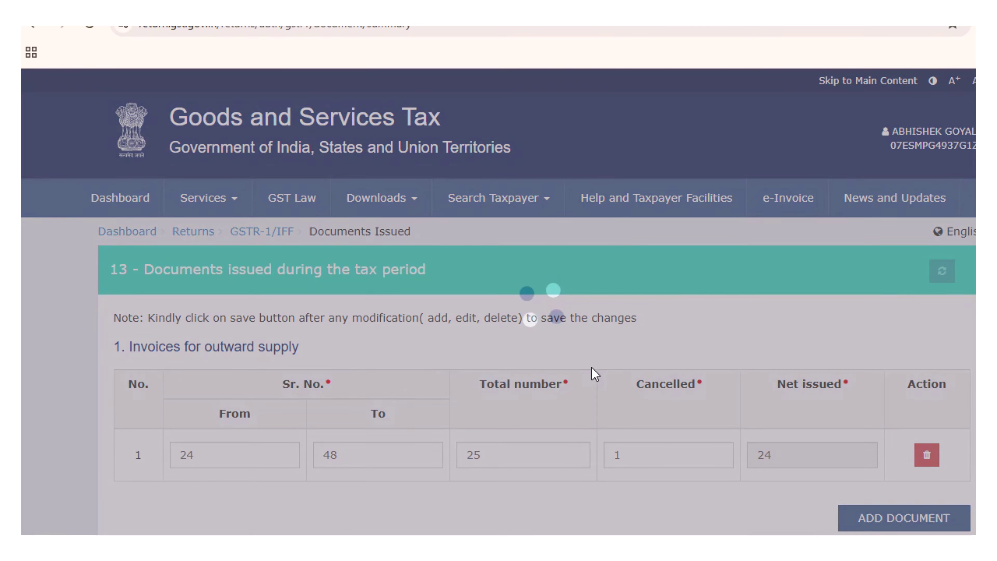
pyautogui.scroll(-1, 596, 374)
pyautogui.scroll(-3, 596, 374)
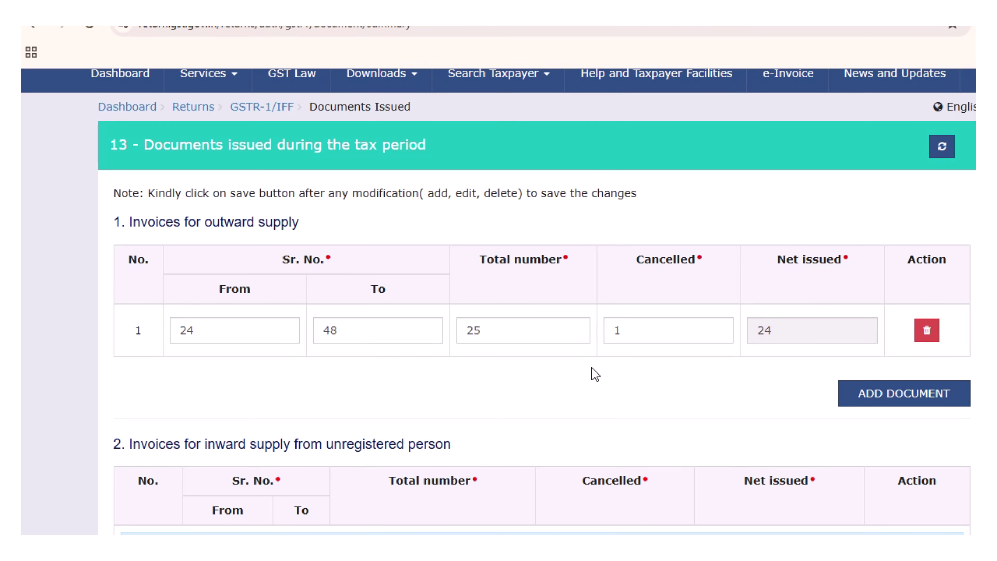
pyautogui.scroll(-20, 596, 374)
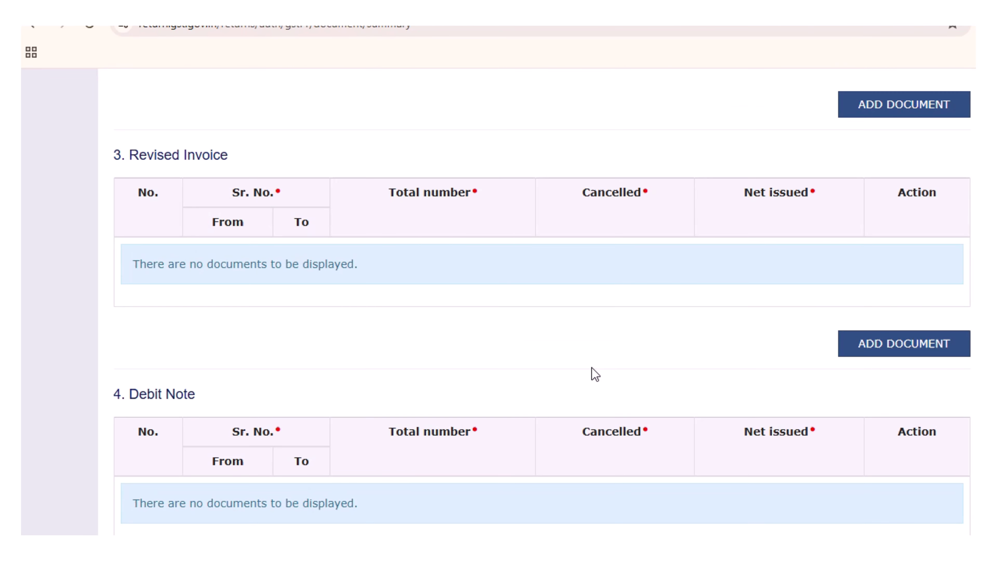
pyautogui.scroll(-20, 595, 374)
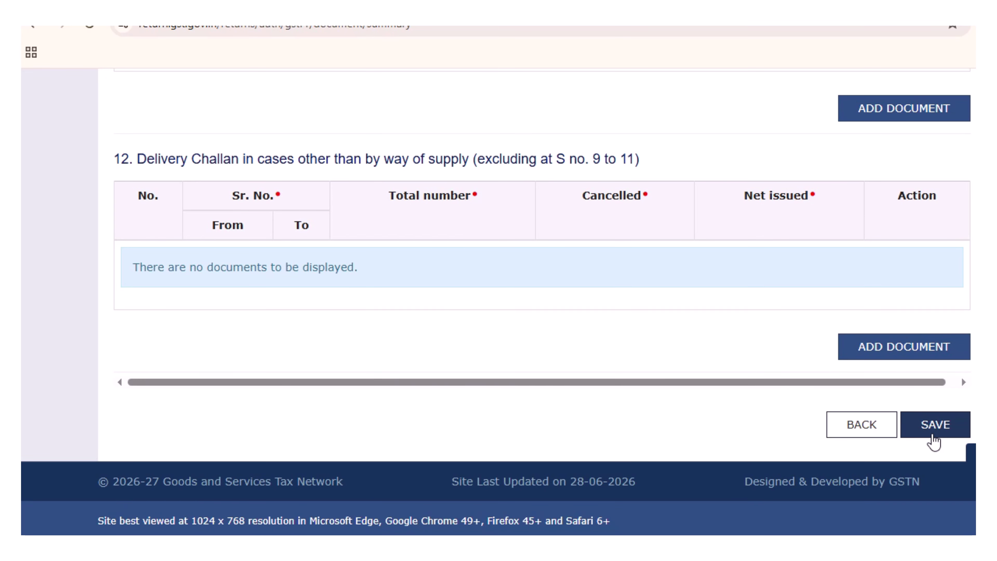
pyautogui.click(934, 432)
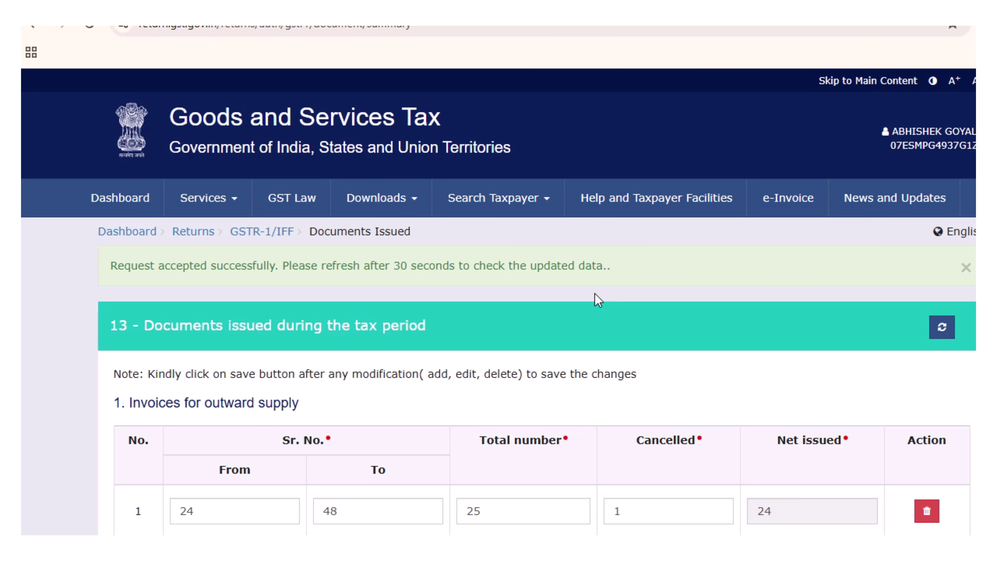
# Go back from Documents Issued to the GSTR-1 record overview.
pyautogui.scroll(-20, 598, 300)
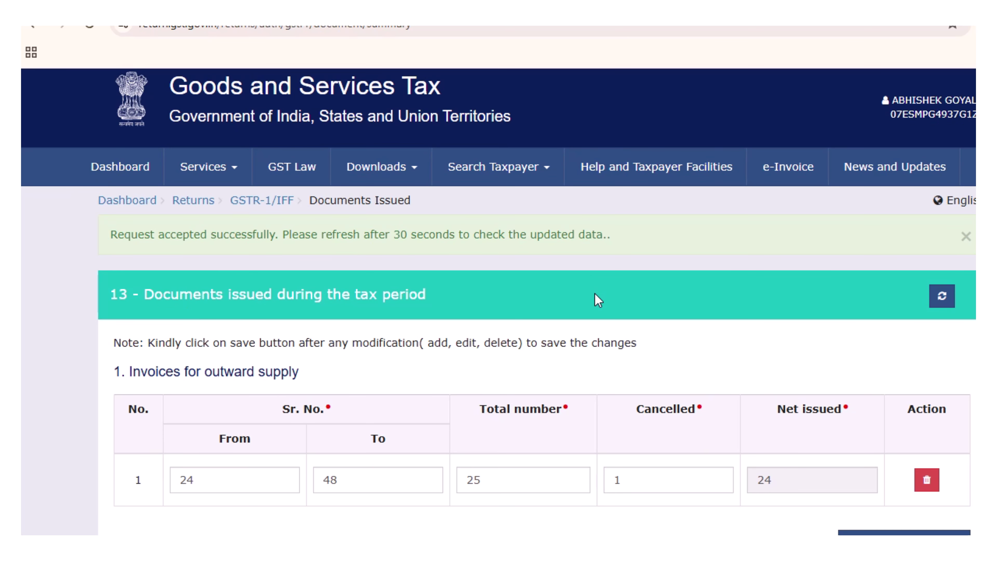
pyautogui.scroll(-20, 598, 301)
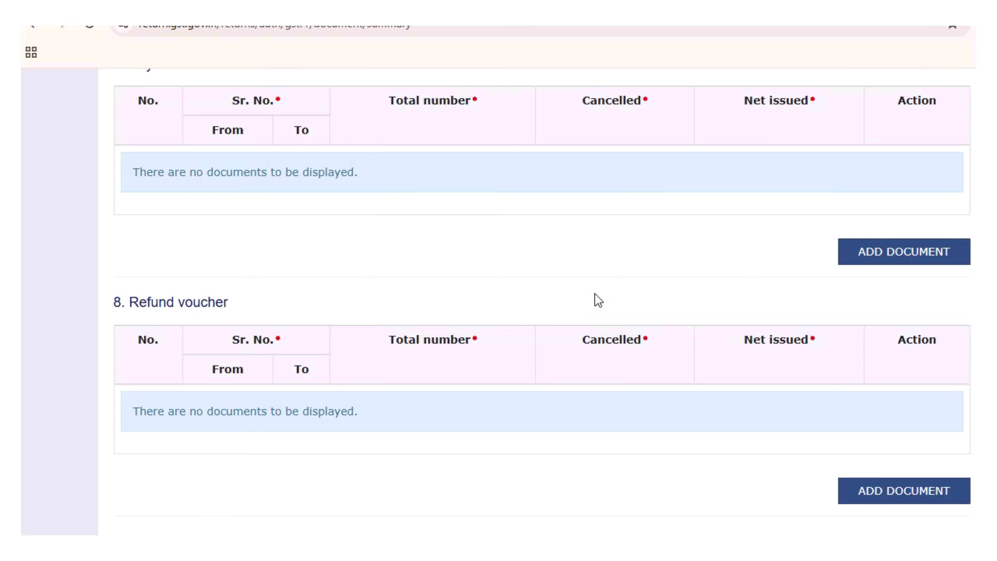
pyautogui.scroll(-6, 598, 301)
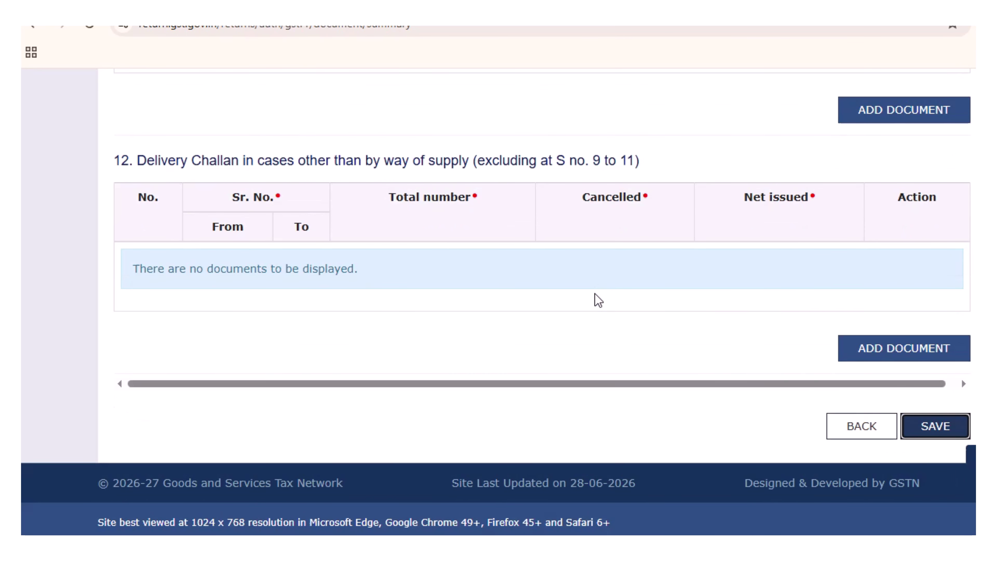
pyautogui.click(876, 423)
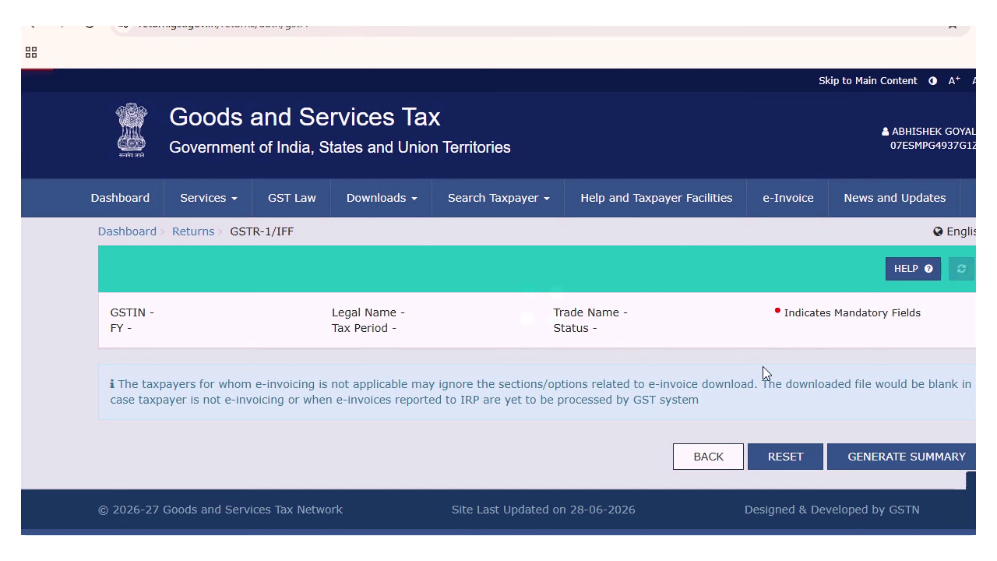
pyautogui.scroll(-5, 702, 347)
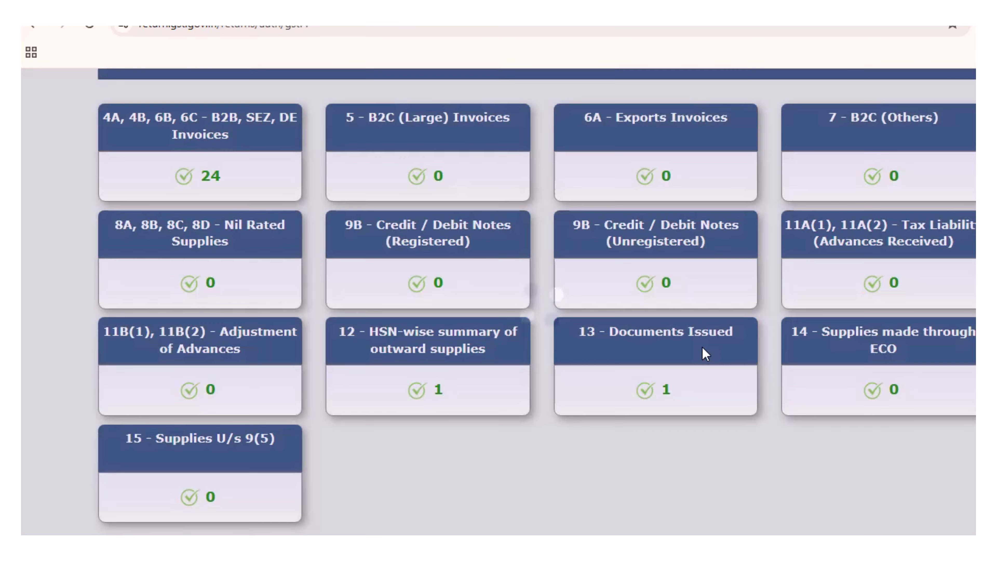
pyautogui.scroll(-3, 703, 347)
pyautogui.scroll(-5, 703, 348)
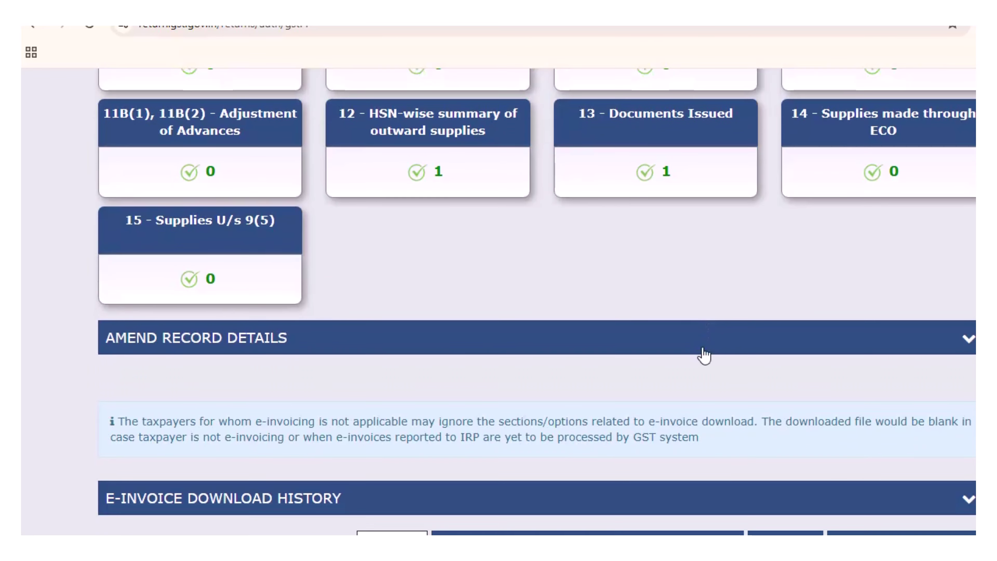
pyautogui.scroll(8, 702, 347)
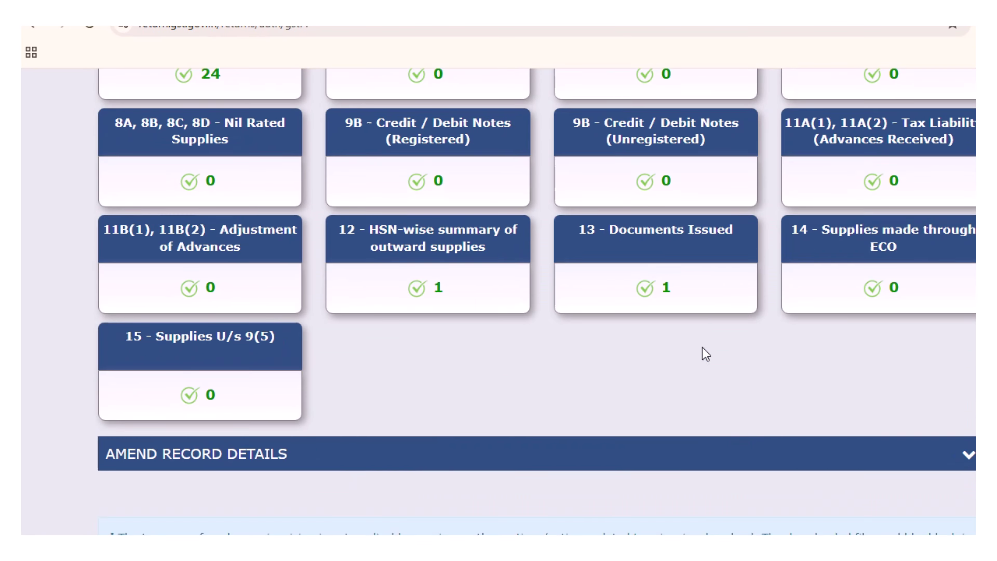
pyautogui.scroll(-6, 703, 348)
pyautogui.scroll(-4, 702, 347)
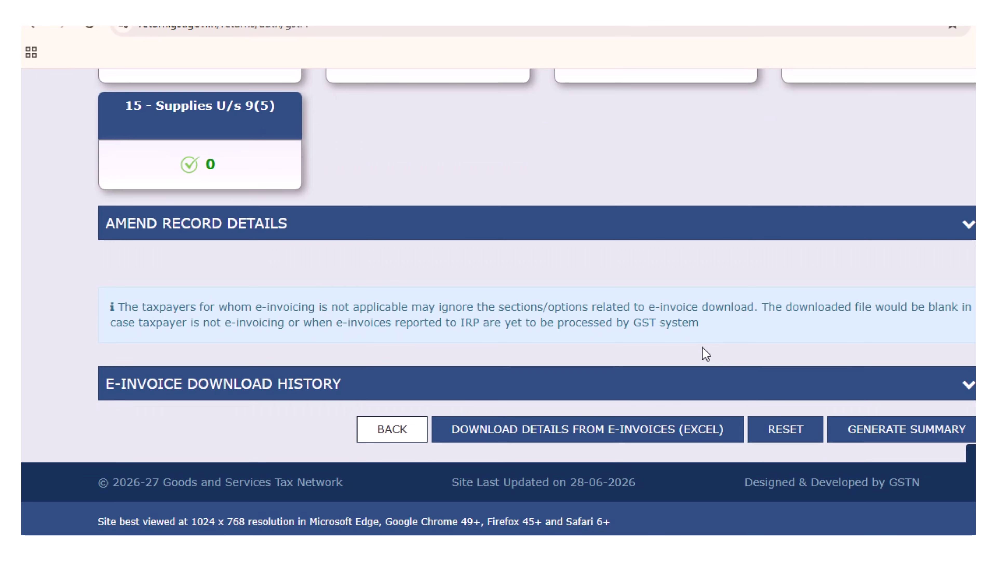
# Generate the GSTR-1 summary, refresh to Ready to File, and view the consolidated summary of 24 invoices.
pyautogui.click(889, 438)
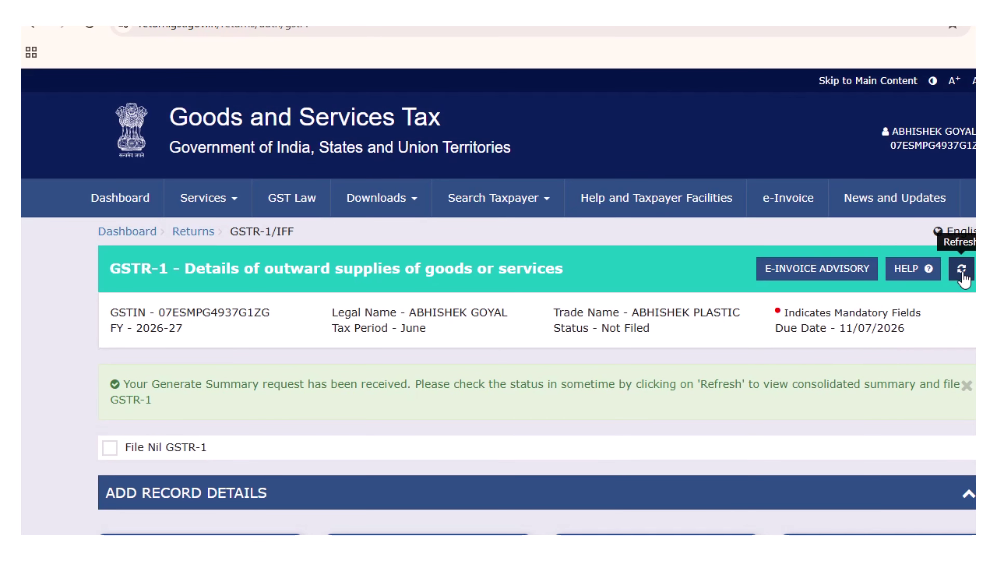
pyautogui.click(962, 275)
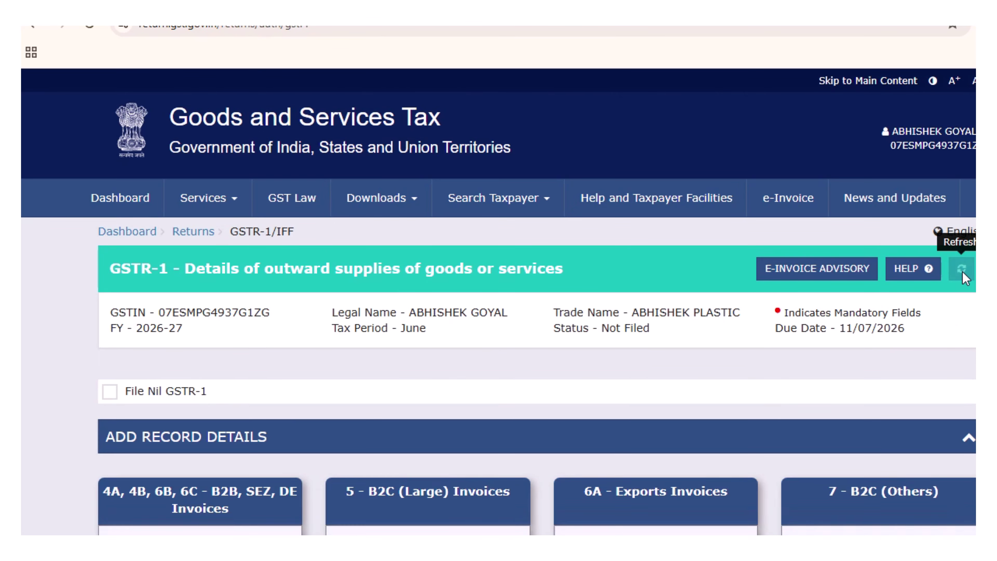
pyautogui.scroll(-1, 758, 401)
pyautogui.scroll(-10, 758, 401)
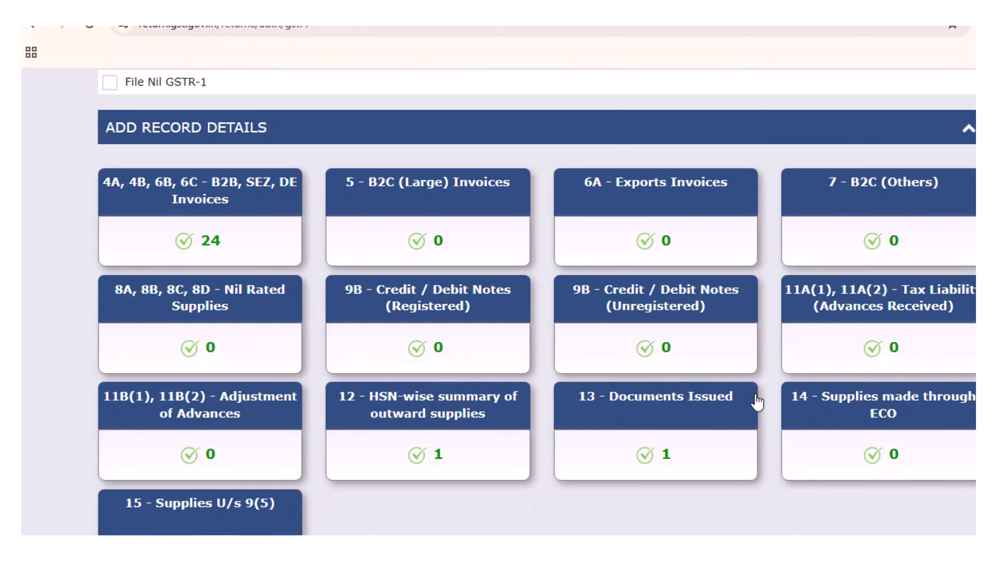
pyautogui.click(830, 425)
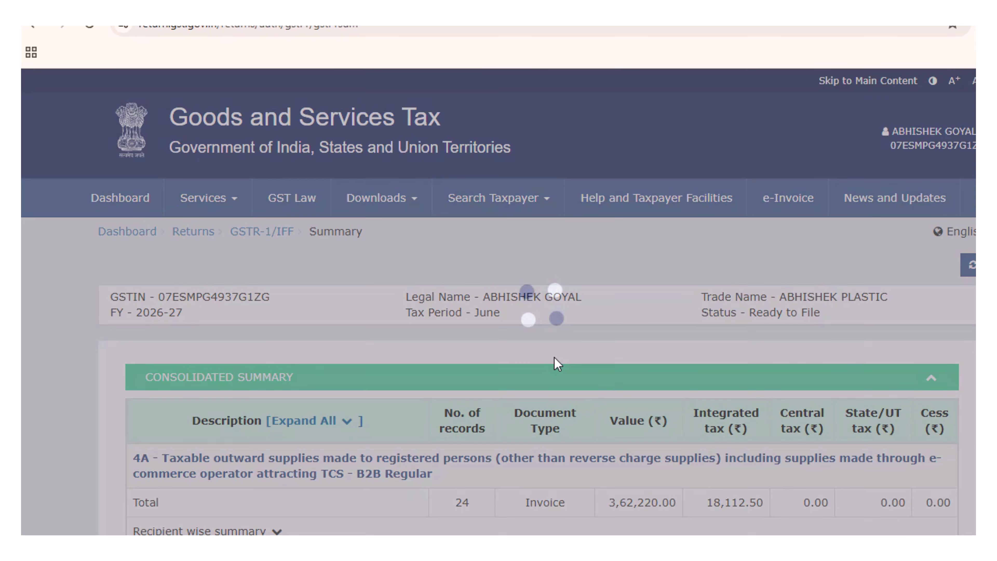
pyautogui.scroll(-6, 556, 359)
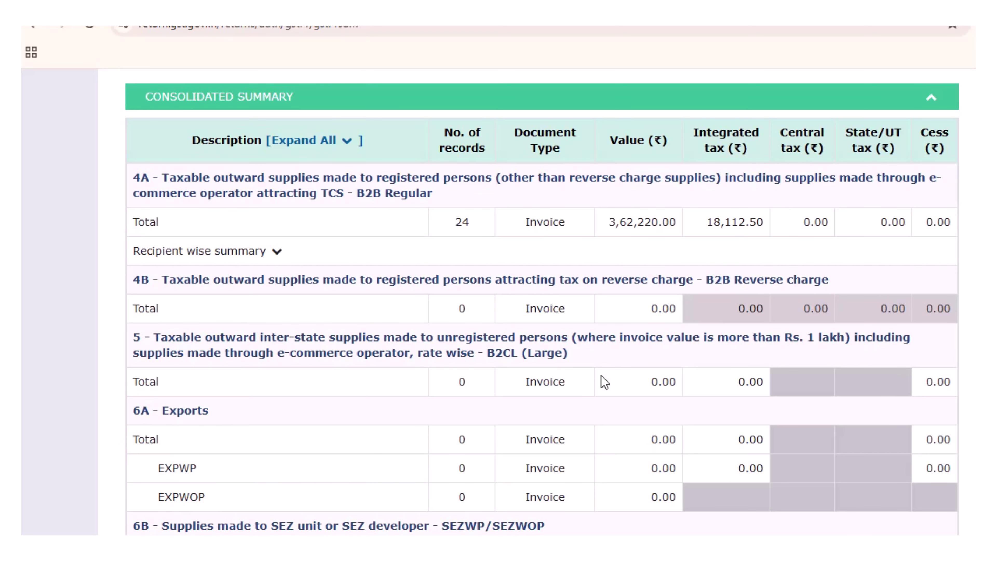
# Switch to TallyPrime and open the GSTR-1 report from the statutory GST reports.
pyautogui.moveTo(541, 548)
pyautogui.click(622, 499)
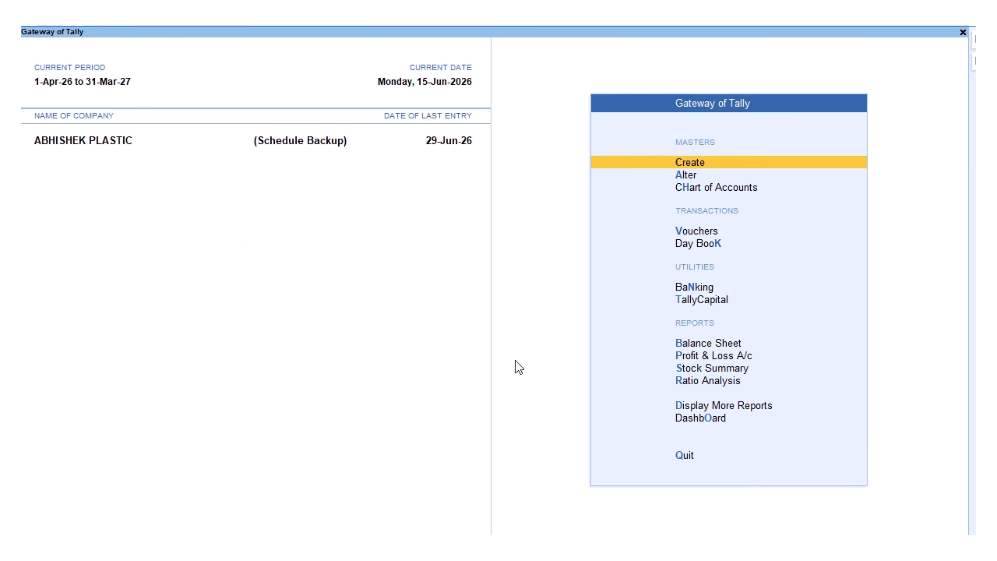
pyautogui.press('d')
pyautogui.press('u')
pyautogui.press('g')
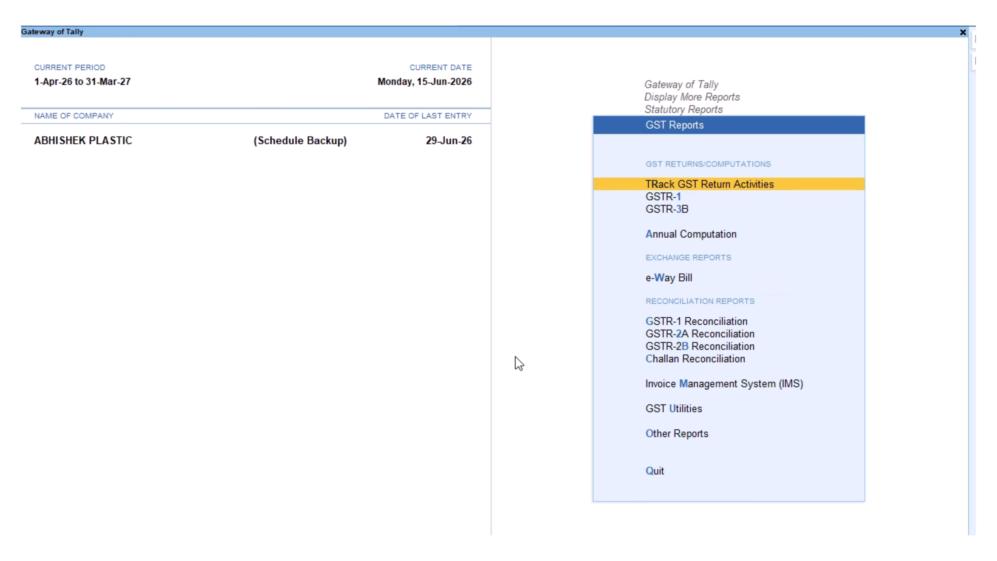
pyautogui.press('1')
# Set the GSTR-1 report period to 1-Jun-26 through 30-Jun-26.
pyautogui.press('F2')
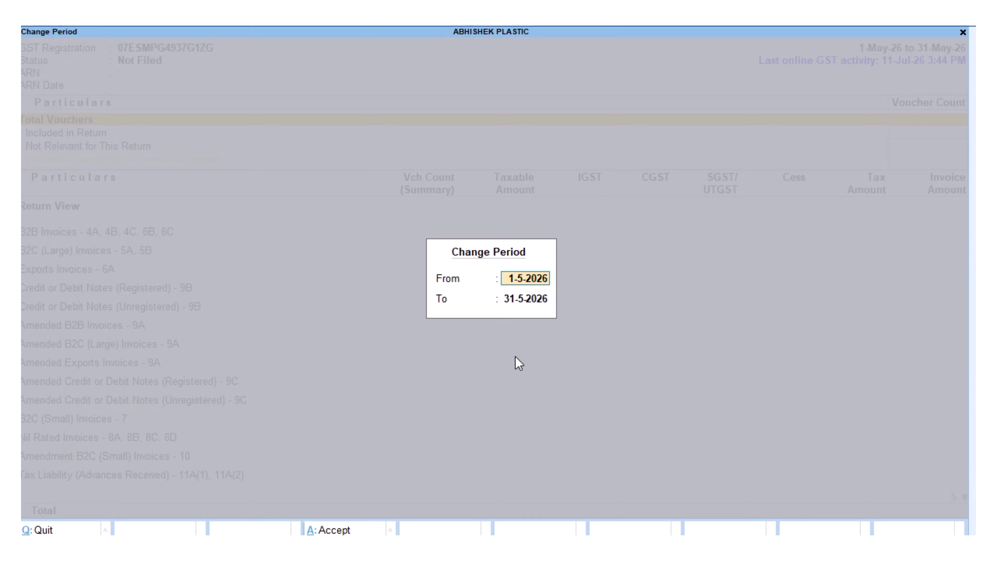
pyautogui.write('01.06')
pyautogui.press('Return')
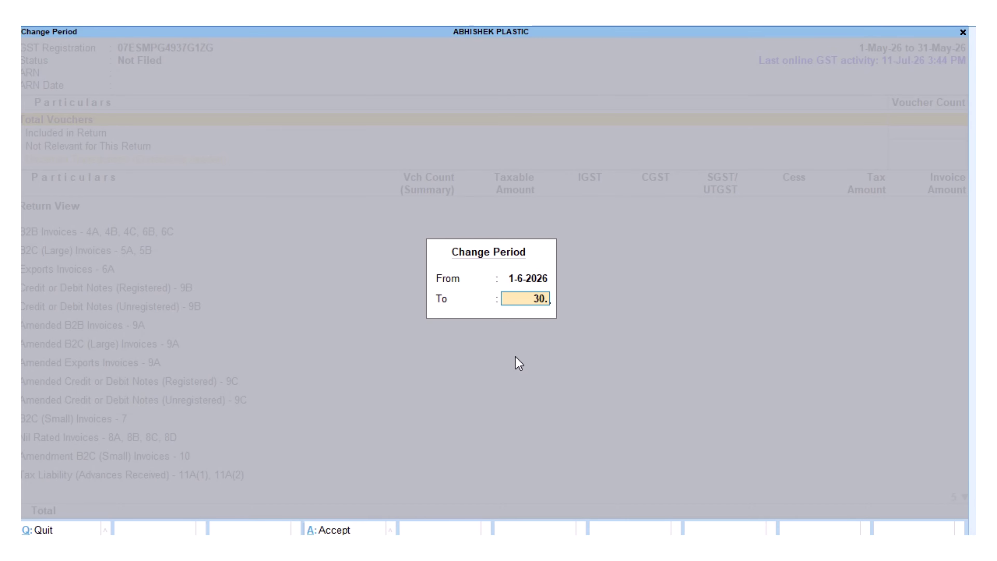
pyautogui.write('30.06')
pyautogui.press('Return')
pyautogui.press('Down')
pyautogui.press('Down')
pyautogui.press('Down')
pyautogui.press('Down')
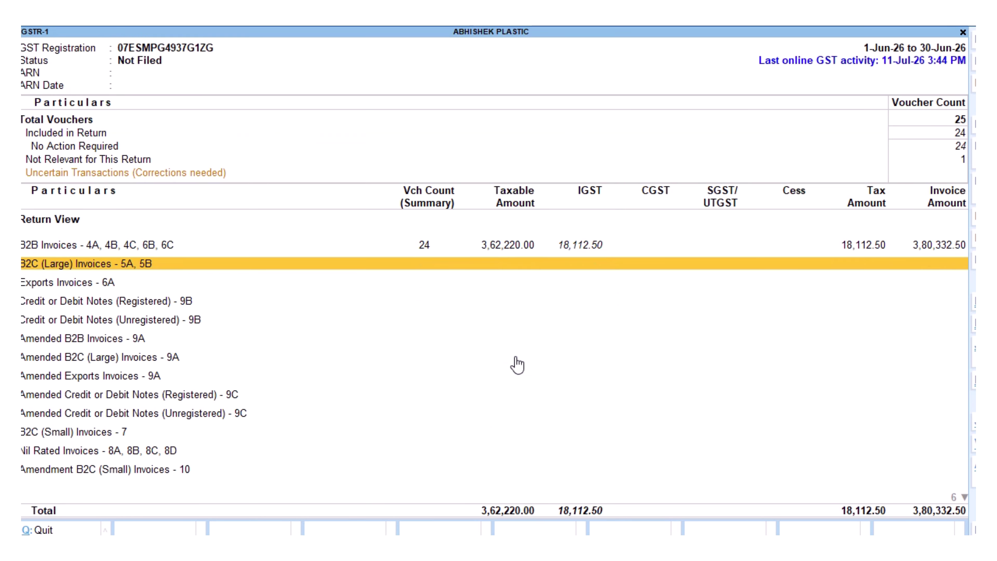
pyautogui.press('Up')
# Compare TallyPrime's 24 B2B invoices and 3,62,220.00 taxable value against the portal summary.
pyautogui.hotkey('alt', 'Tab')
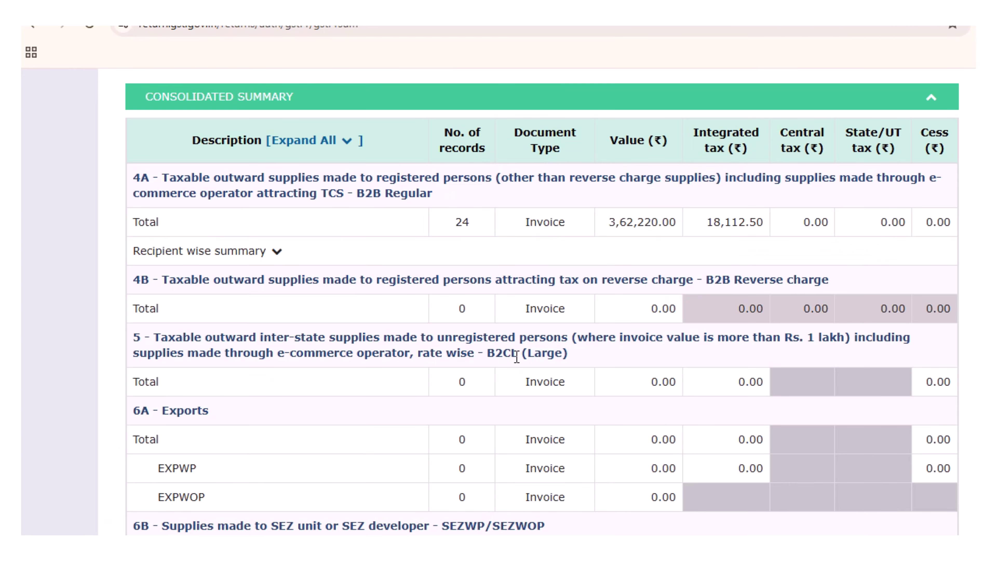
pyautogui.hotkey('alt', 'Tab')
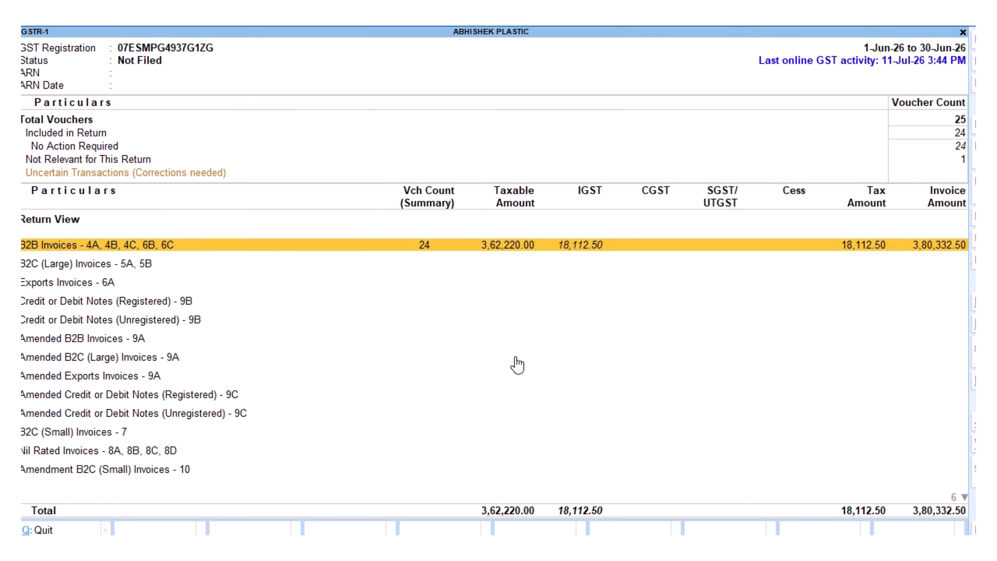
pyautogui.hotkey('alt', 'Tab')
pyautogui.hotkey('alt', 'Tab')
pyautogui.hotkey('alt', 'Tab')
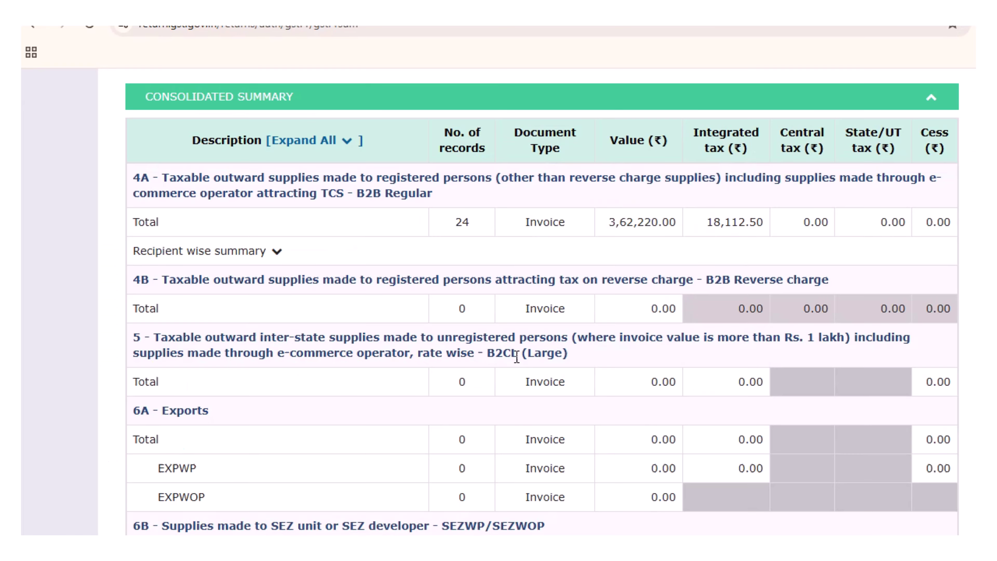
# Check the consolidated summary down to Total Liability (3,62,220.00 taxable, 18,112.50 IGST) and proceed to File Statement.
pyautogui.scroll(-10, 517, 357)
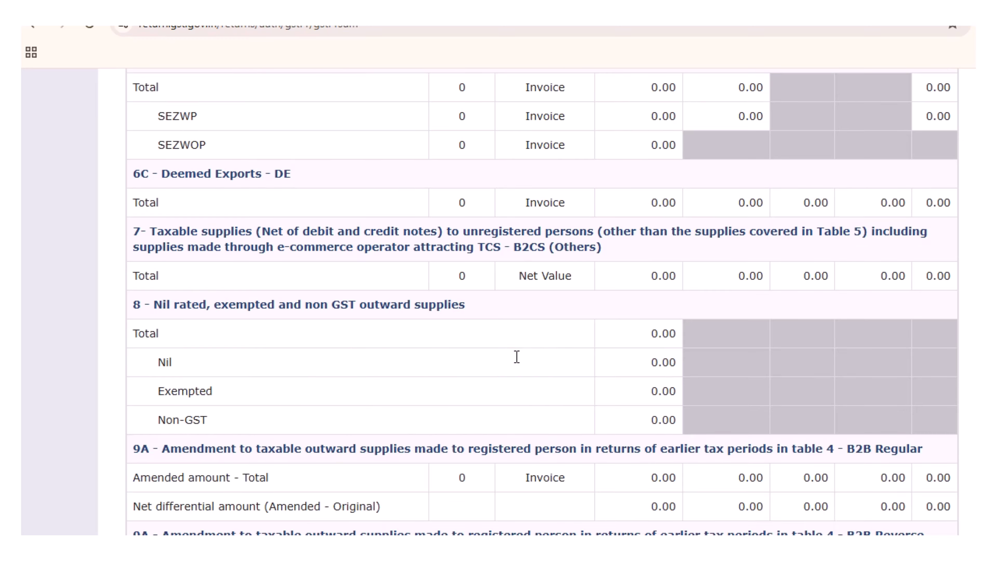
pyautogui.scroll(-10, 517, 357)
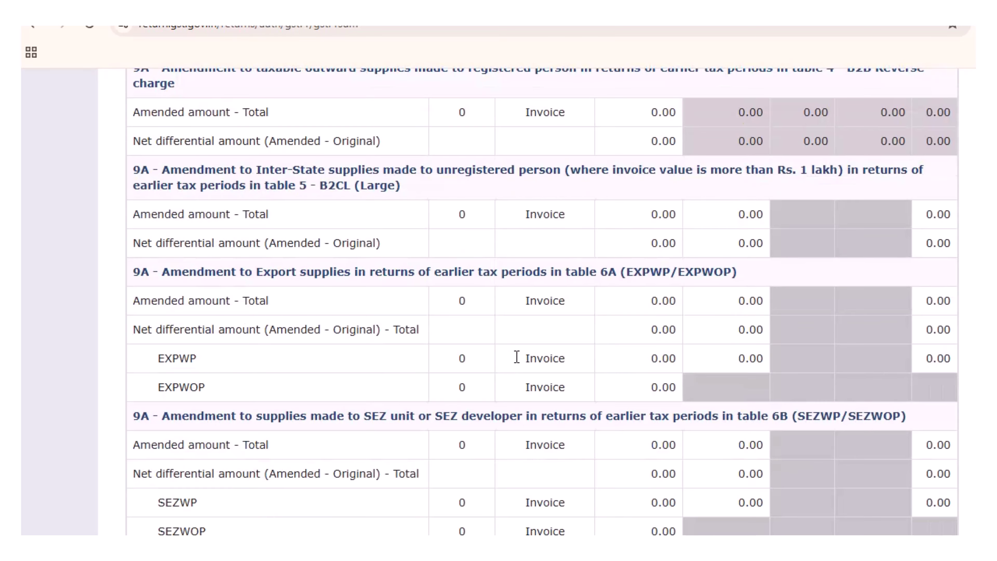
pyautogui.scroll(-10, 517, 358)
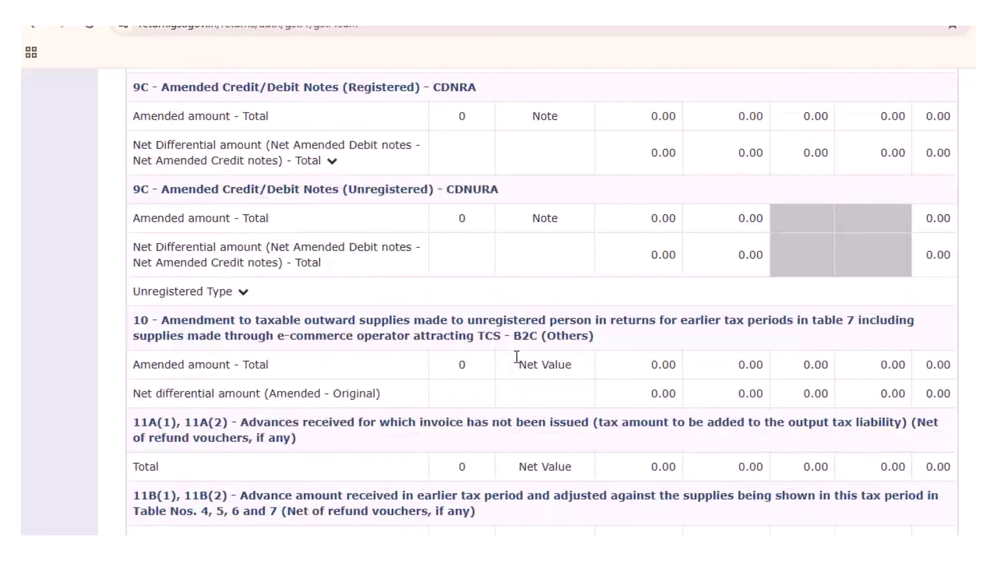
pyautogui.scroll(-10, 517, 357)
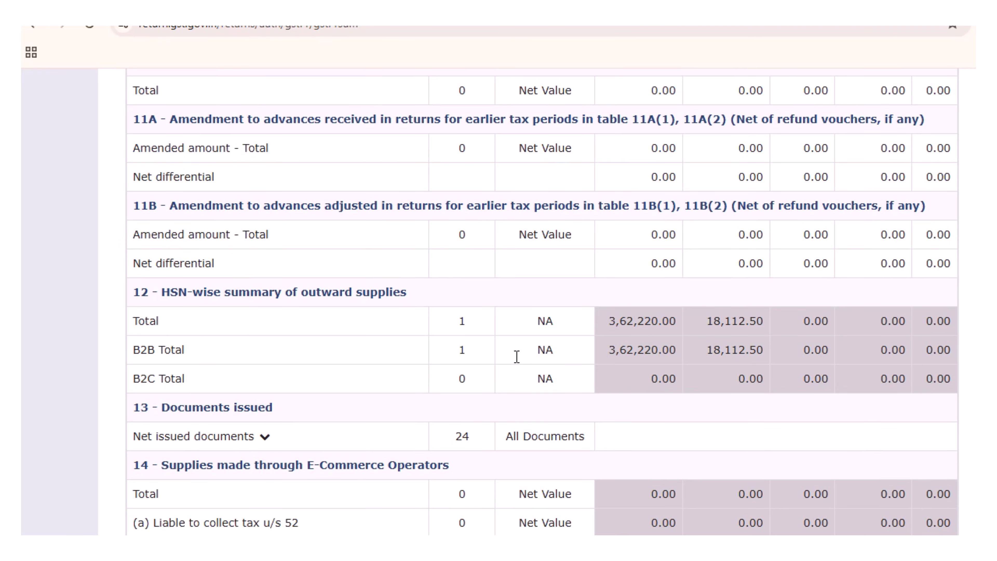
pyautogui.scroll(-10, 517, 357)
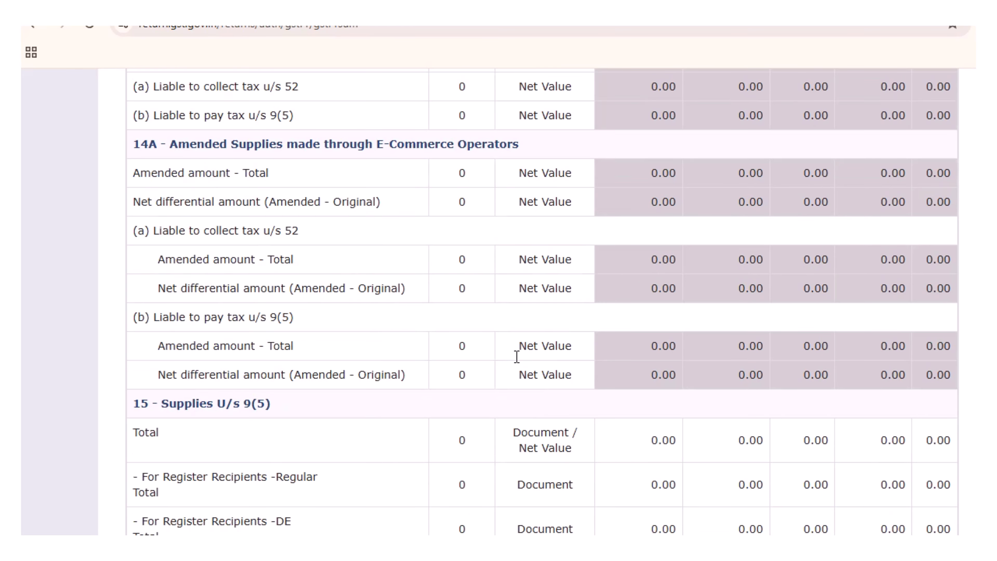
pyautogui.scroll(-10, 517, 357)
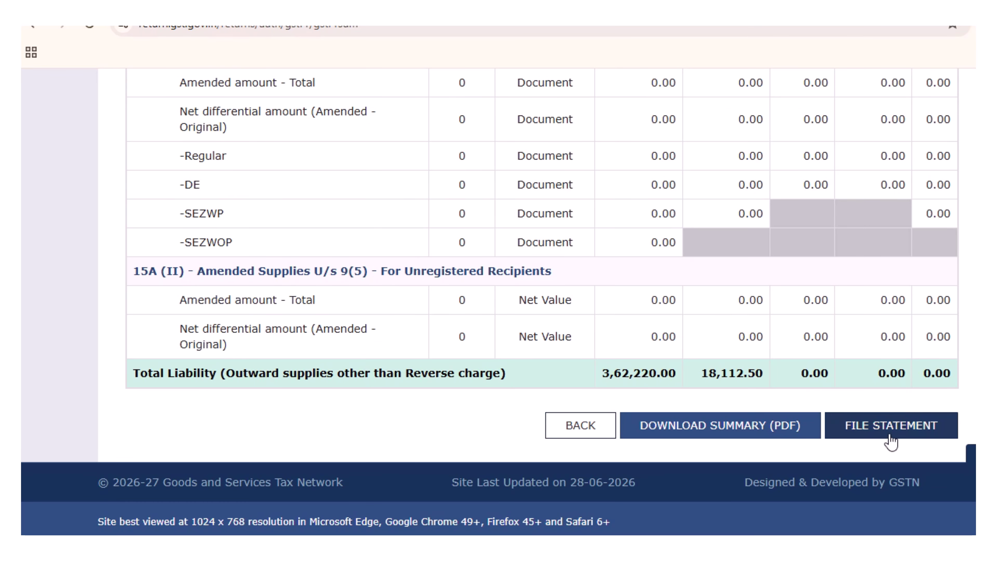
pyautogui.click(950, 430)
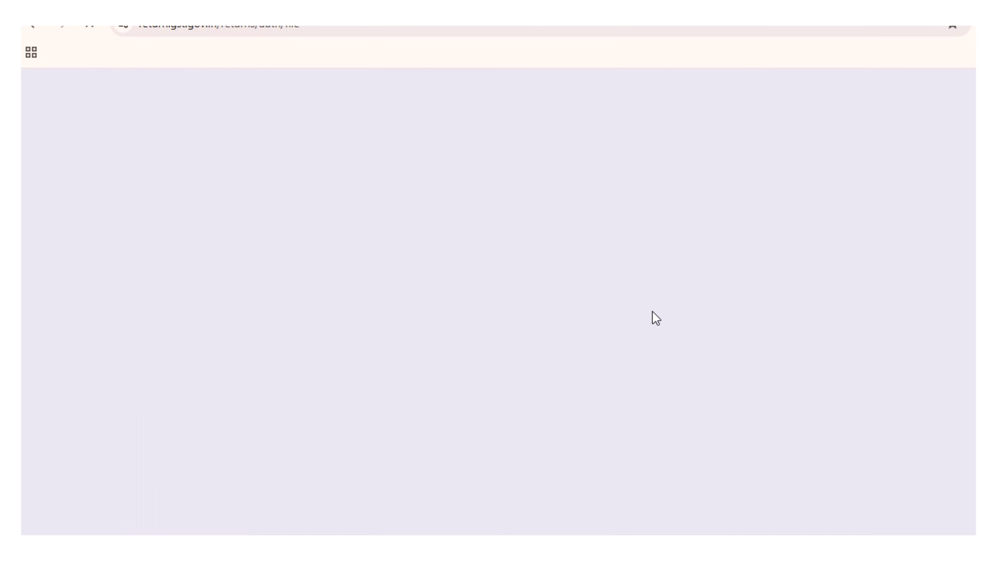
# Tick the filing declaration, choose the authorised signatory, and request filing with EVC.
pyautogui.scroll(-3, 652, 311)
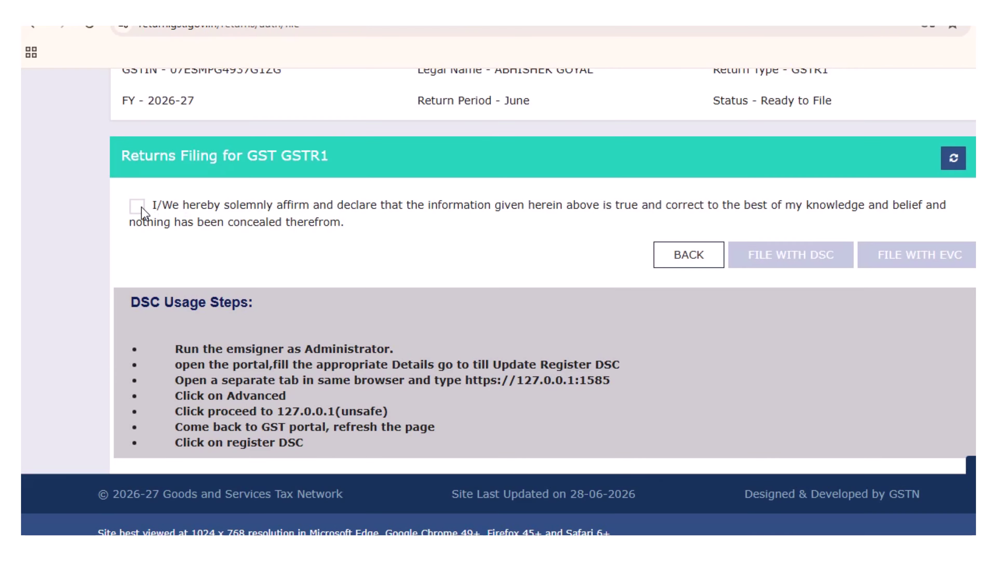
pyautogui.click(139, 207)
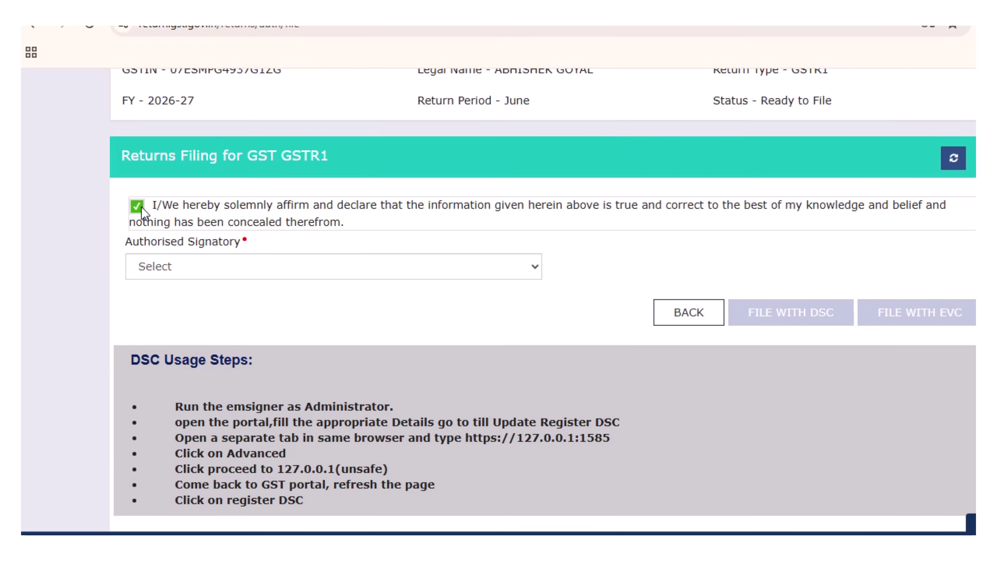
pyautogui.click(286, 265)
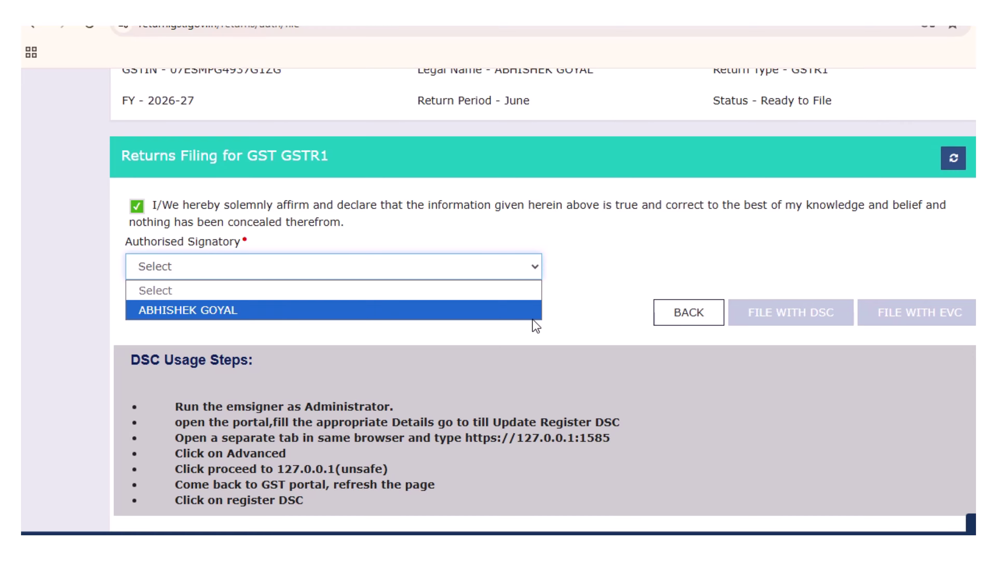
pyautogui.click(505, 313)
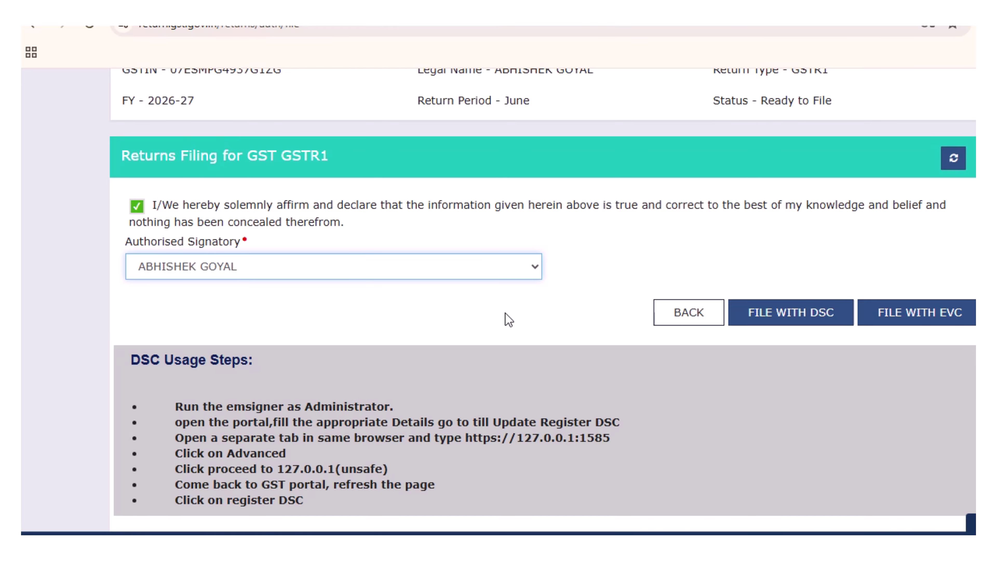
pyautogui.click(903, 313)
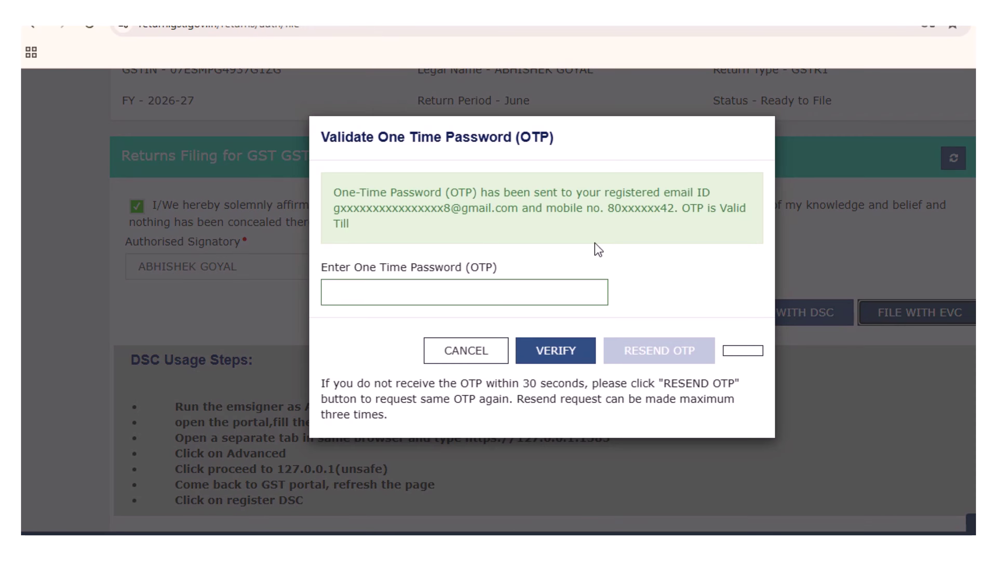
# Enter and verify the one-time password, declining Chrome's offer to save it.
pyautogui.click(539, 292)
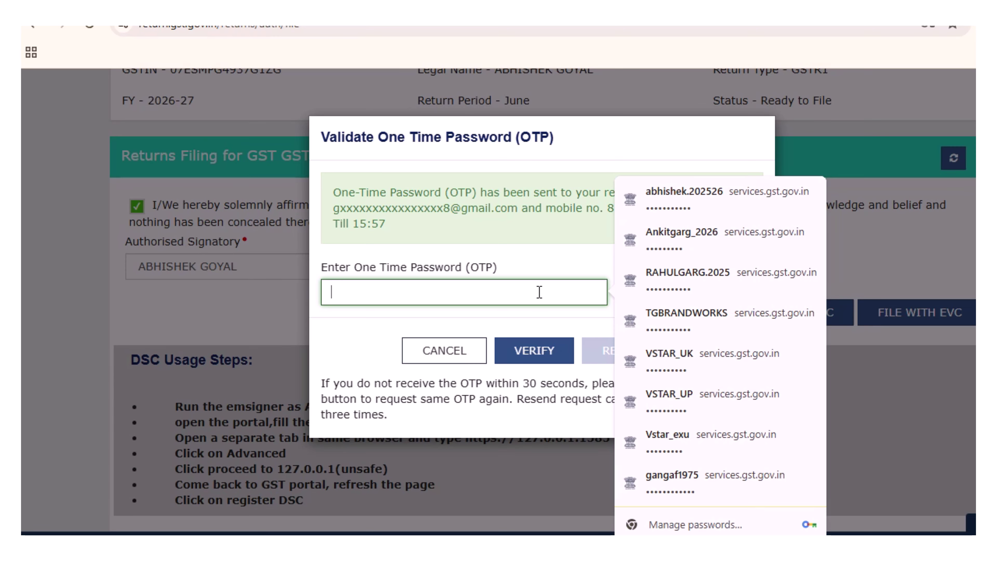
pyautogui.press('Escape')
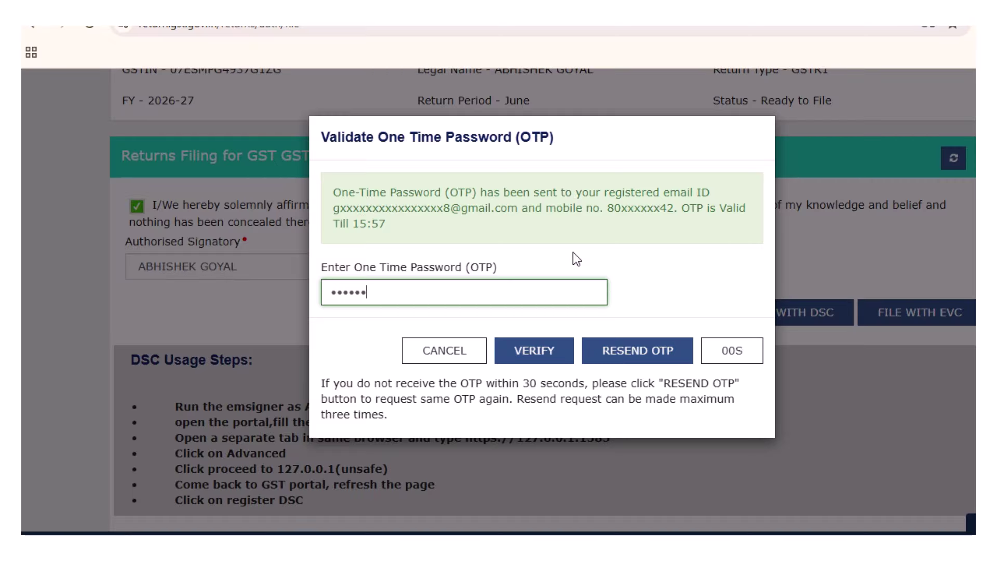
pyautogui.click(535, 351)
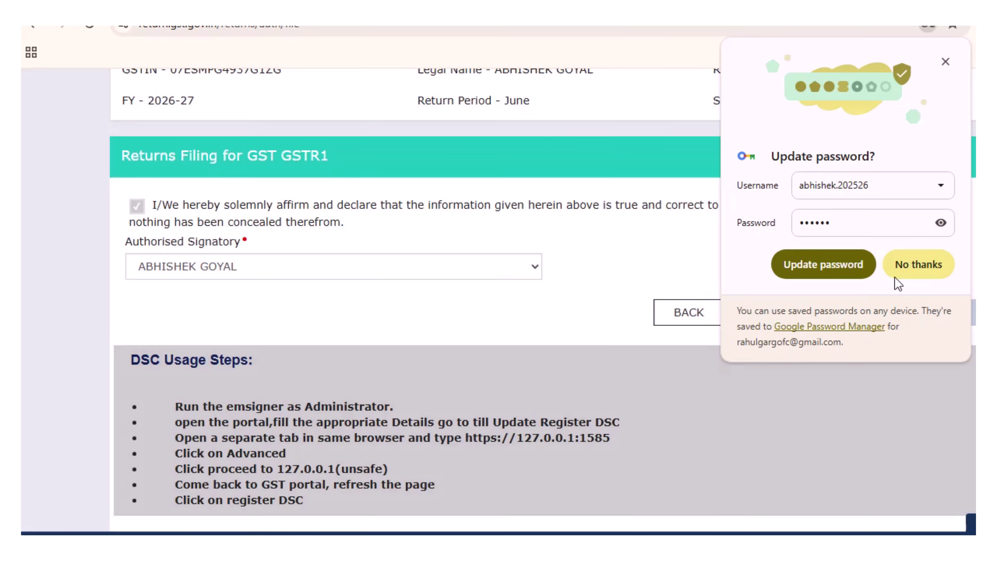
pyautogui.click(900, 271)
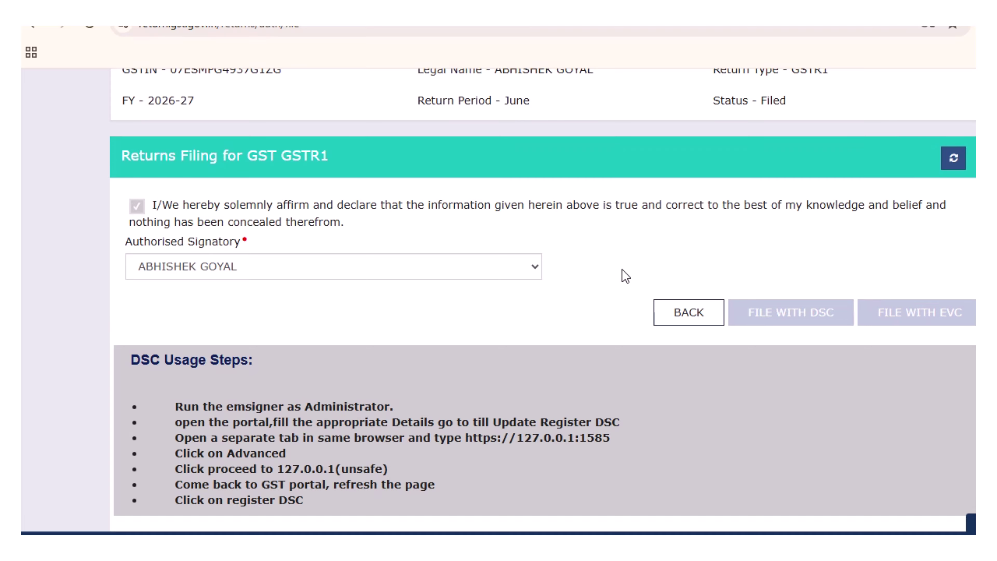
# Read the filing success message, then review dashboard ledger balances (CGST 8778, SGST 28760).
pyautogui.scroll(6, 626, 276)
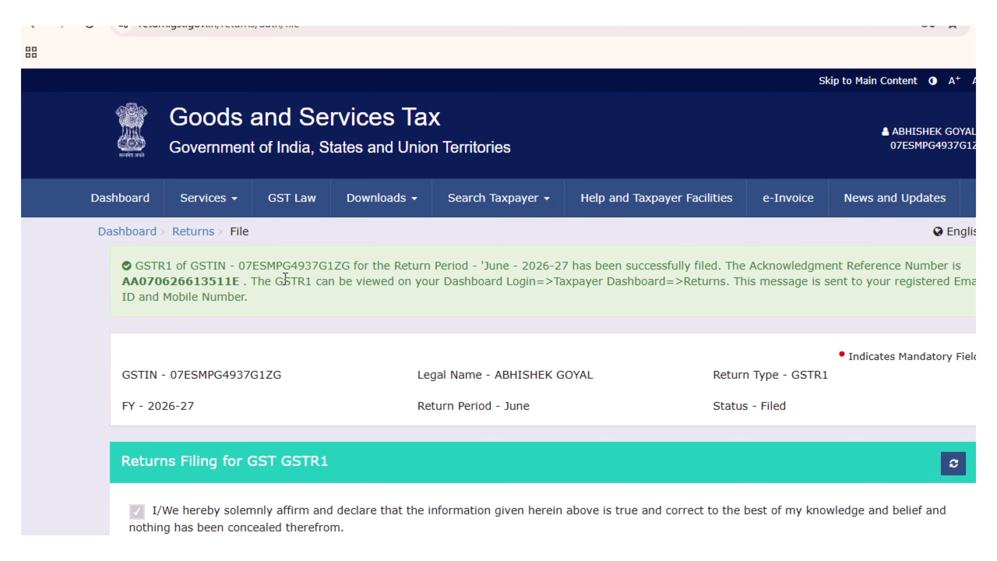
pyautogui.click(110, 201)
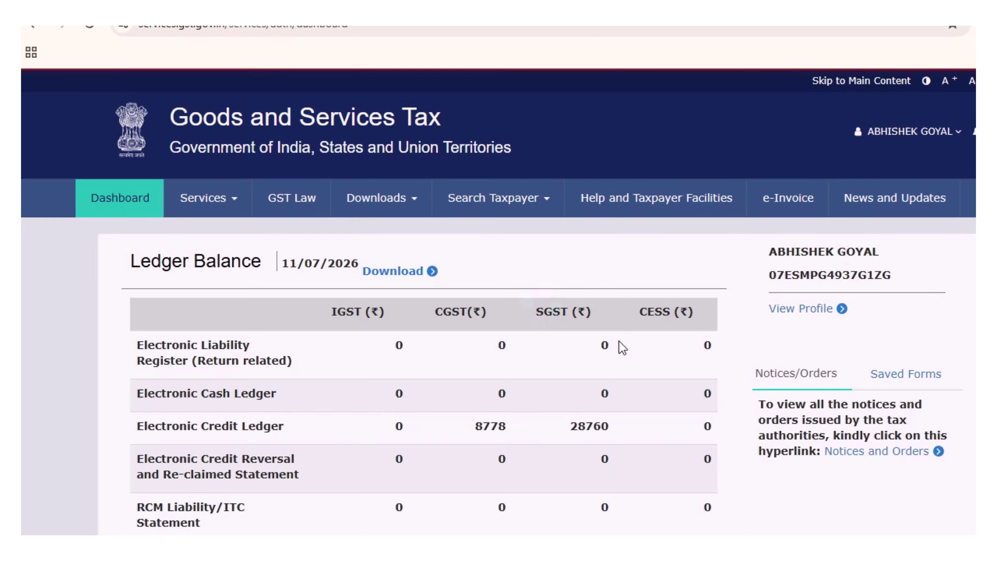
pyautogui.scroll(-5, 471, 367)
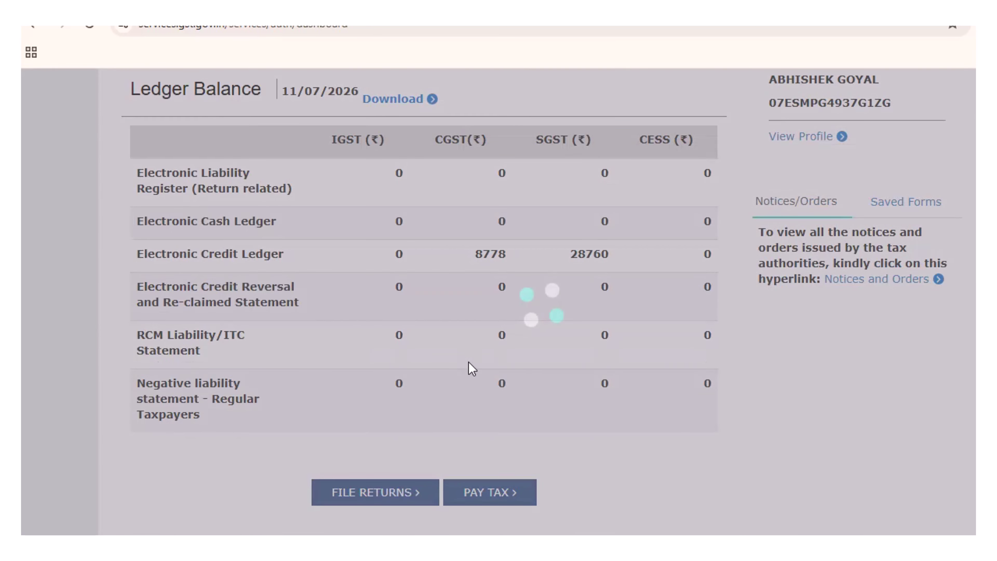
pyautogui.scroll(-12, 471, 366)
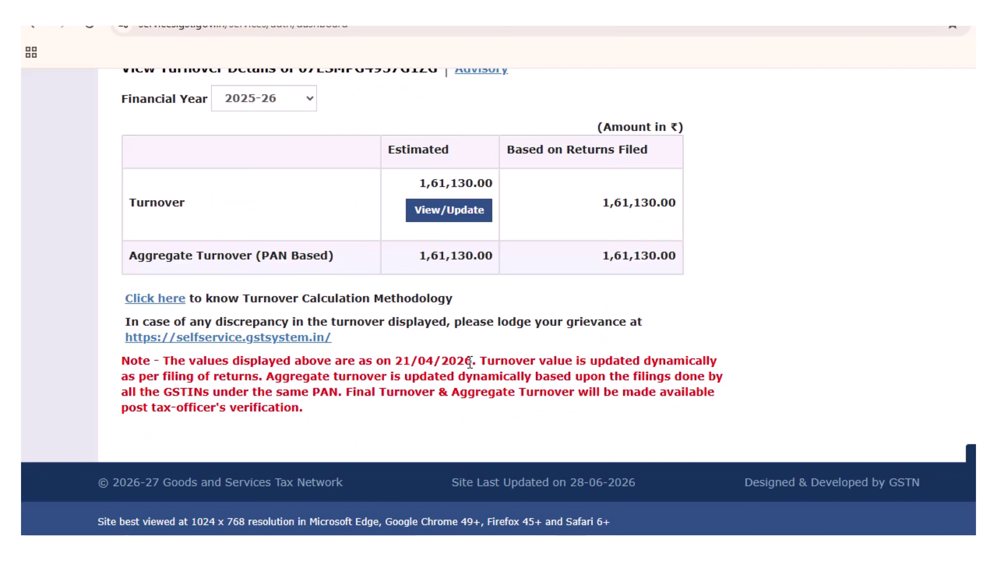
pyautogui.scroll(15, 470, 361)
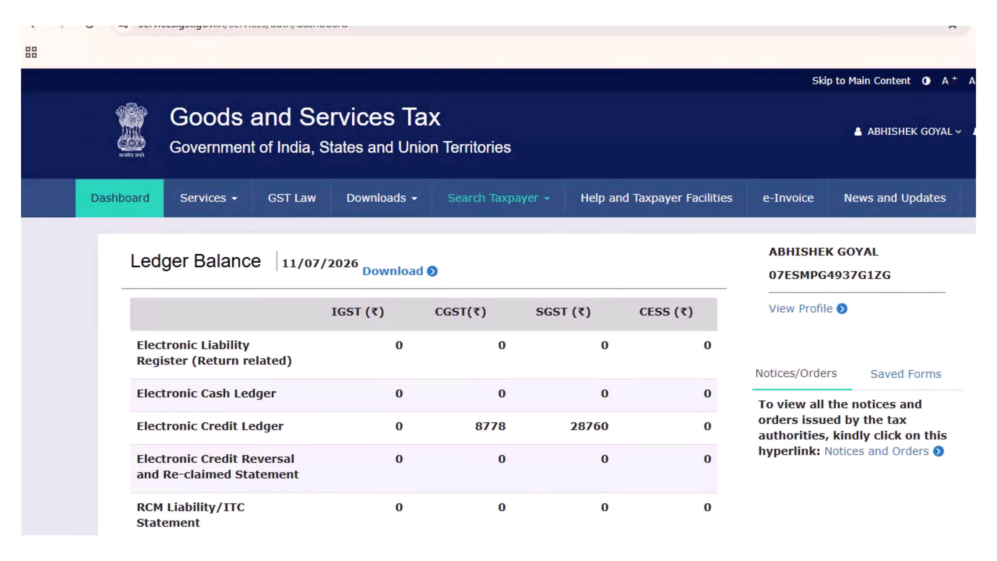